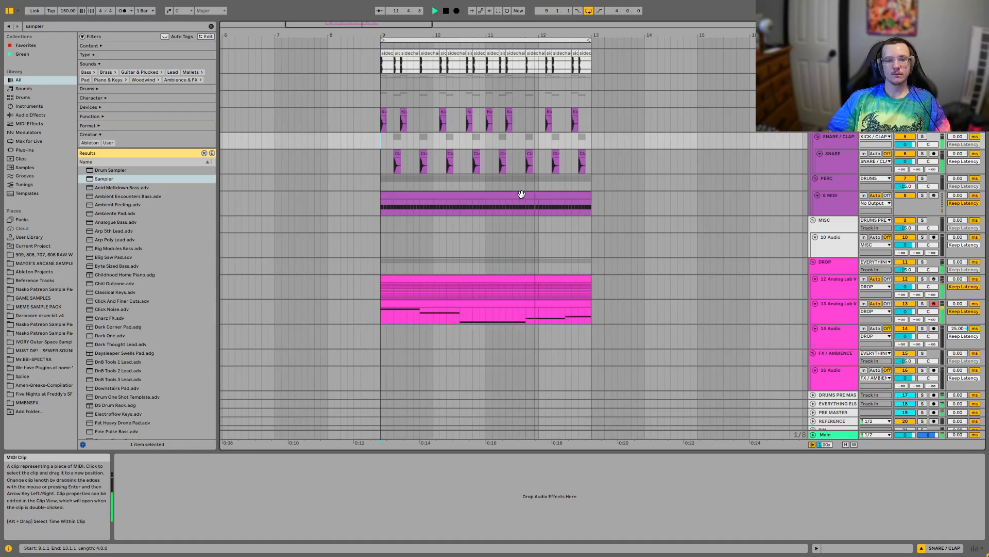
- Stop playback and load the Sampler instrument onto the 8 MIDI track in the PERC group
key("space")
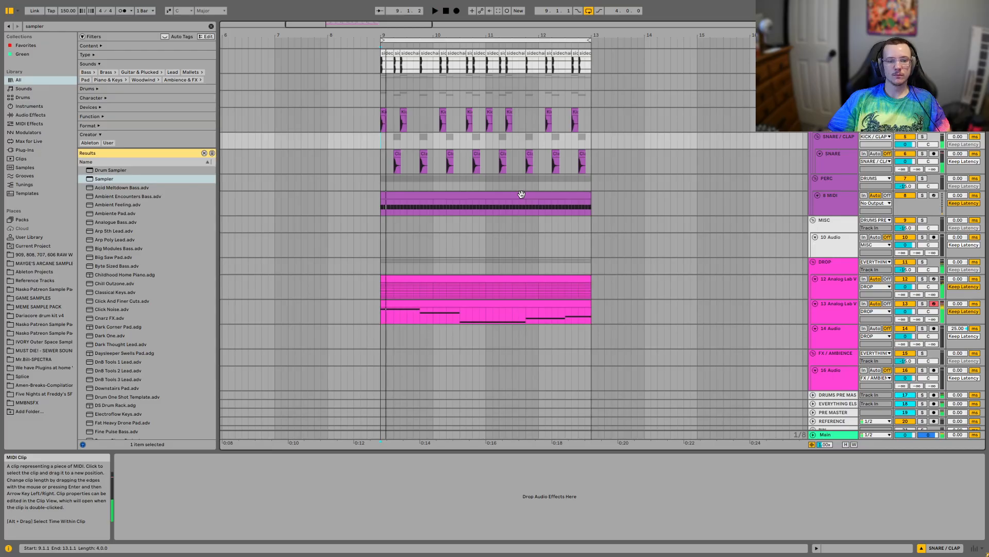
scroll(652, 218, "down", 1)
scroll(760, 255, "up", 1)
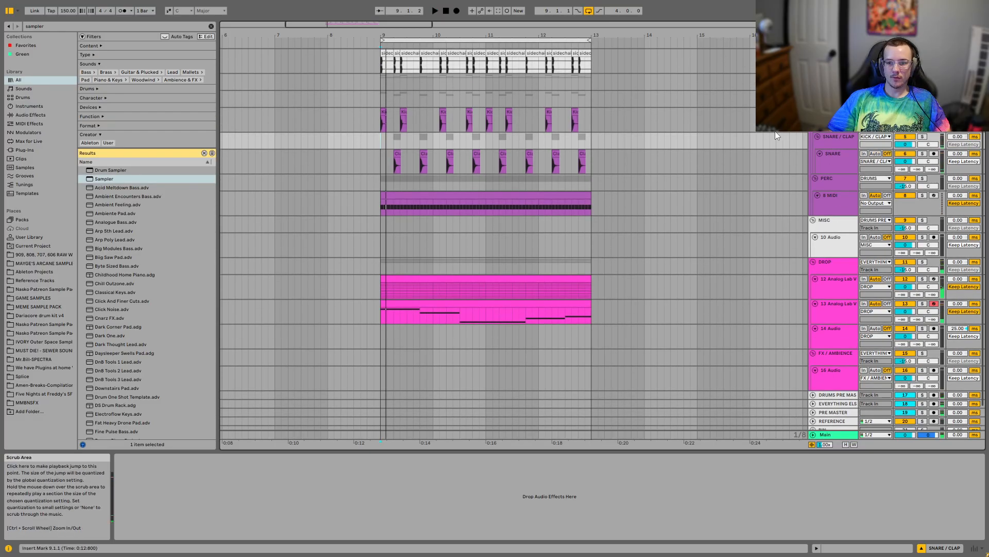
left_click(783, 198)
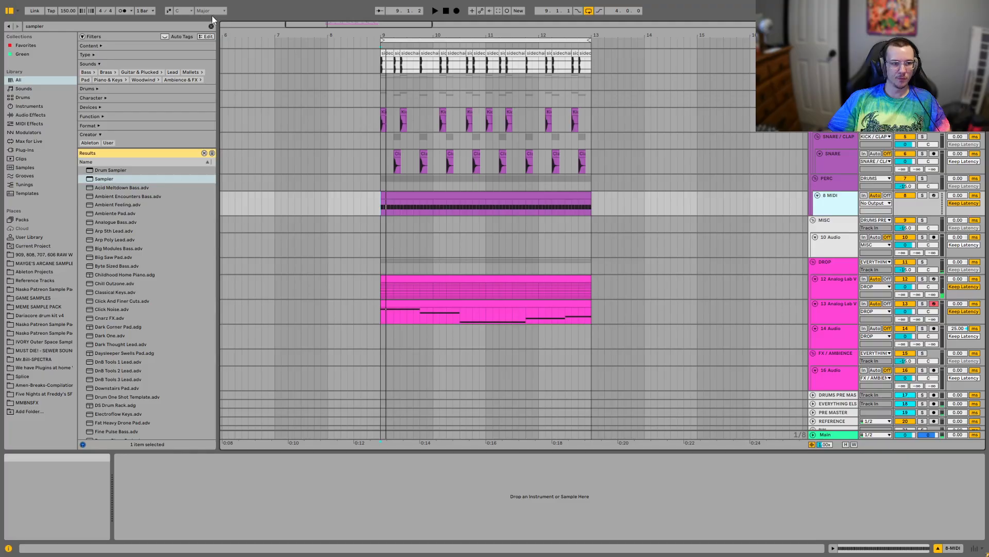
left_click(124, 176)
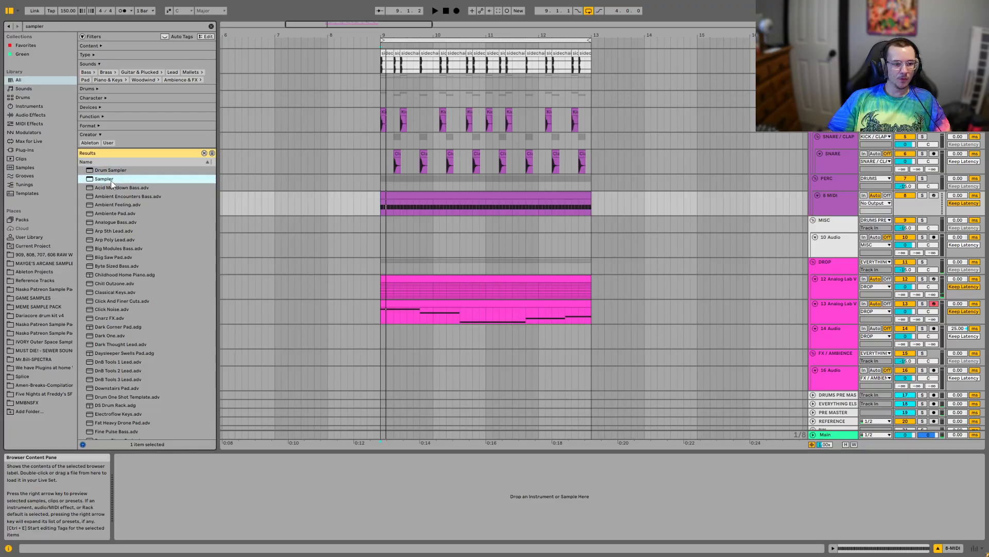
left_click_drag(110, 180, 838, 206)
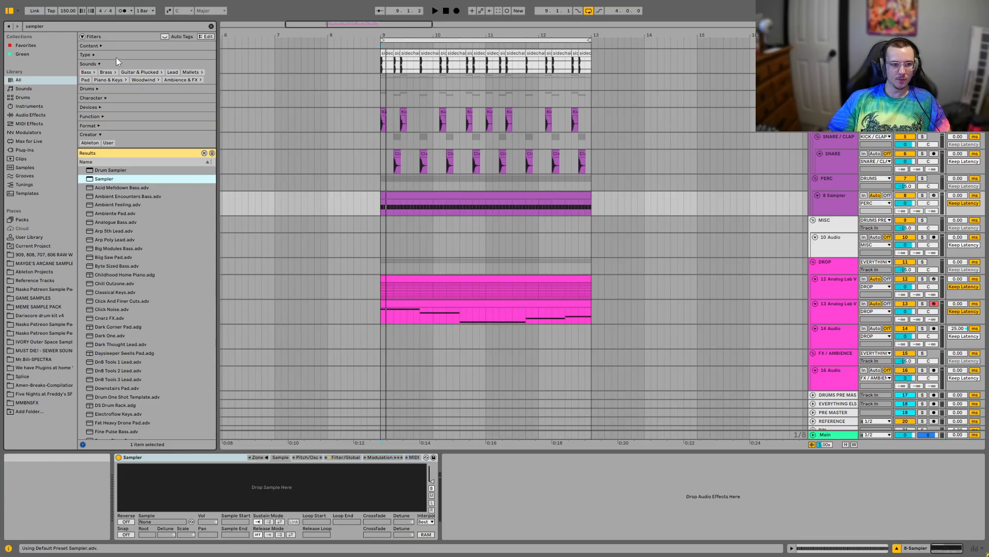
- Search the browser for "perc" and browse to the dmht percussion one-shots
left_click(211, 26)
type("p")
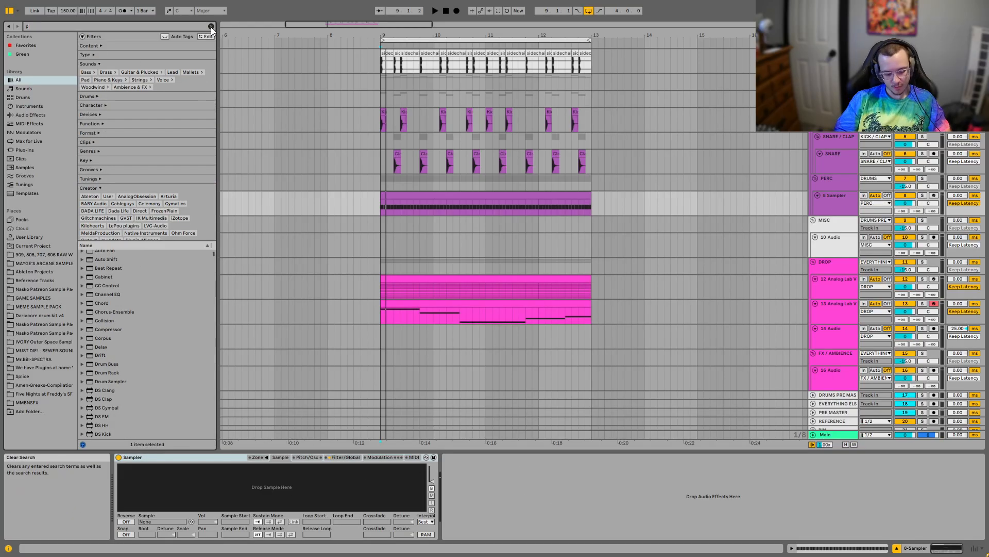
type("erc")
scroll(162, 286, "down", 5)
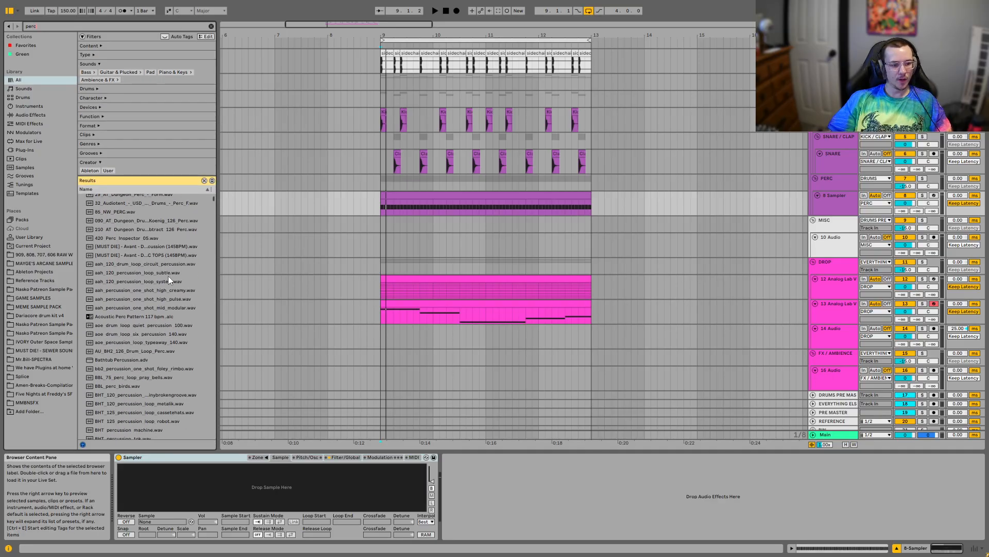
scroll(168, 277, "down", 15)
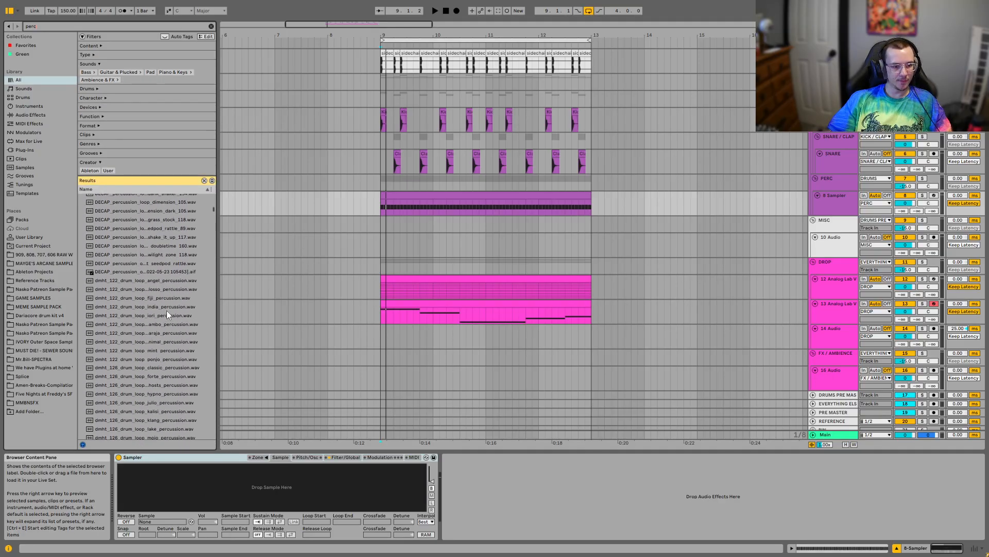
scroll(191, 397, "down", 6)
- Load the twelve dmht percussion one-shots from rattle_mid_dark through mid_mormo together into the Sampler
left_click(171, 329)
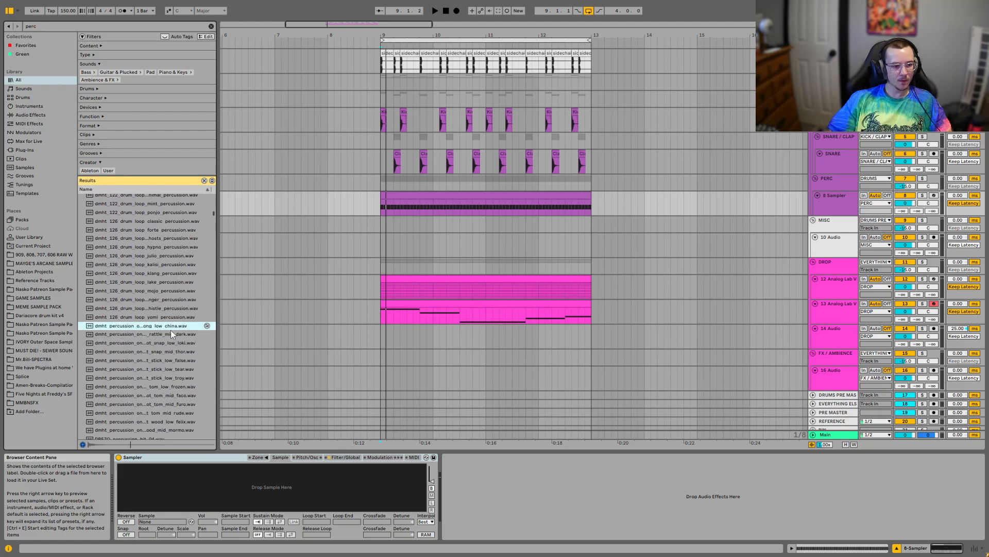
scroll(178, 351, "down", 2)
scroll(184, 368, "down", 1)
left_click(182, 265)
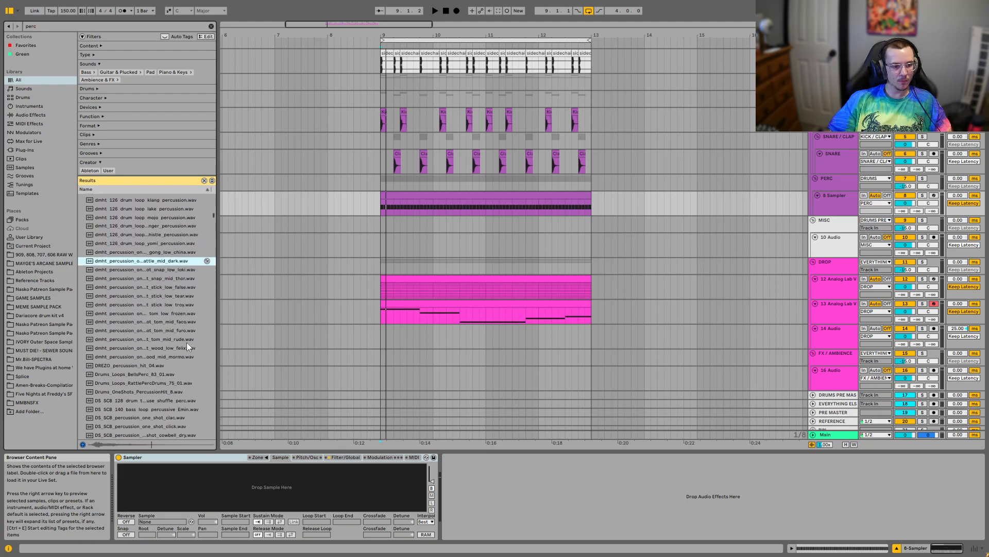
left_click(181, 359, "shift")
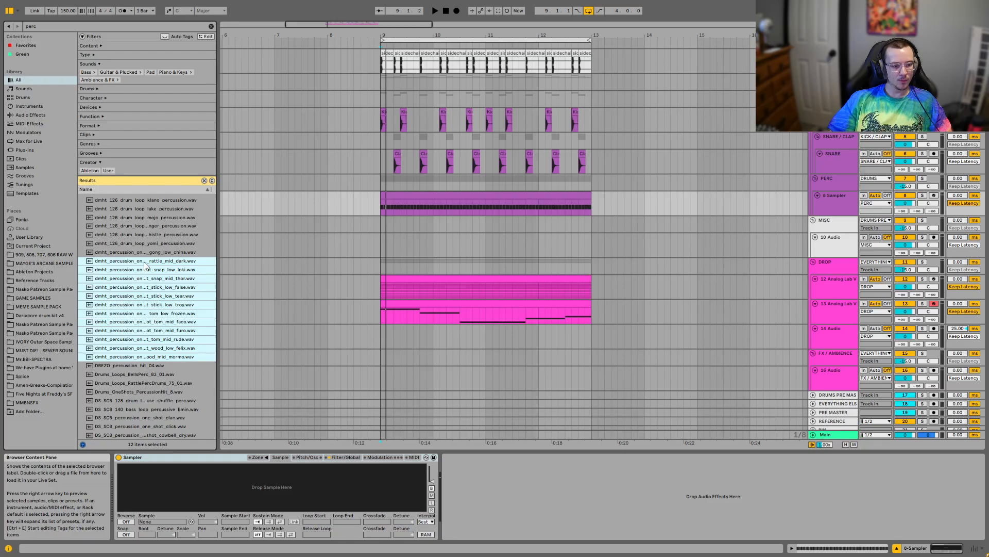
left_click_drag(145, 266, 303, 487)
- Audition several DS_SCB percussion samples in the search results
scroll(101, 342, "down", 5)
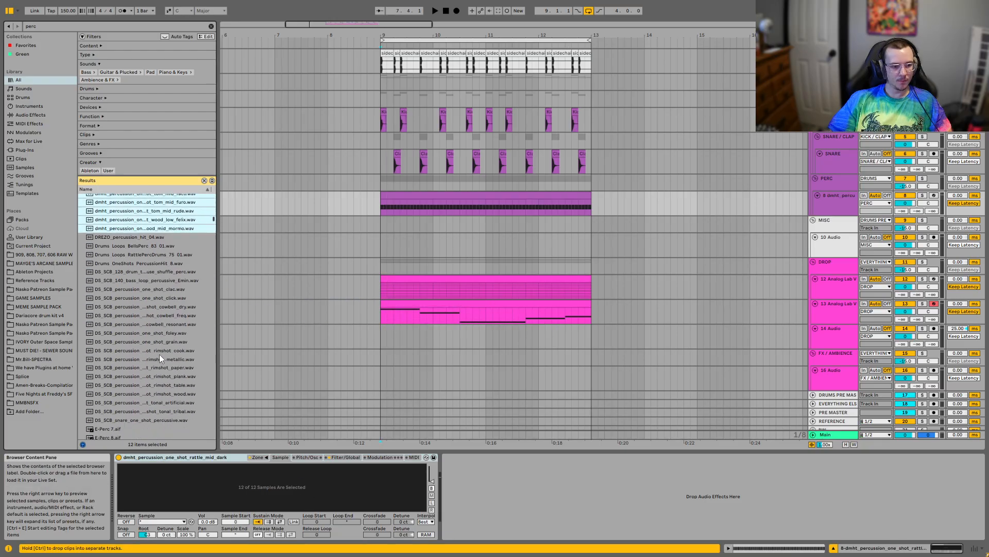
left_click(176, 375)
left_click(183, 341)
left_click(197, 308)
left_click(157, 280)
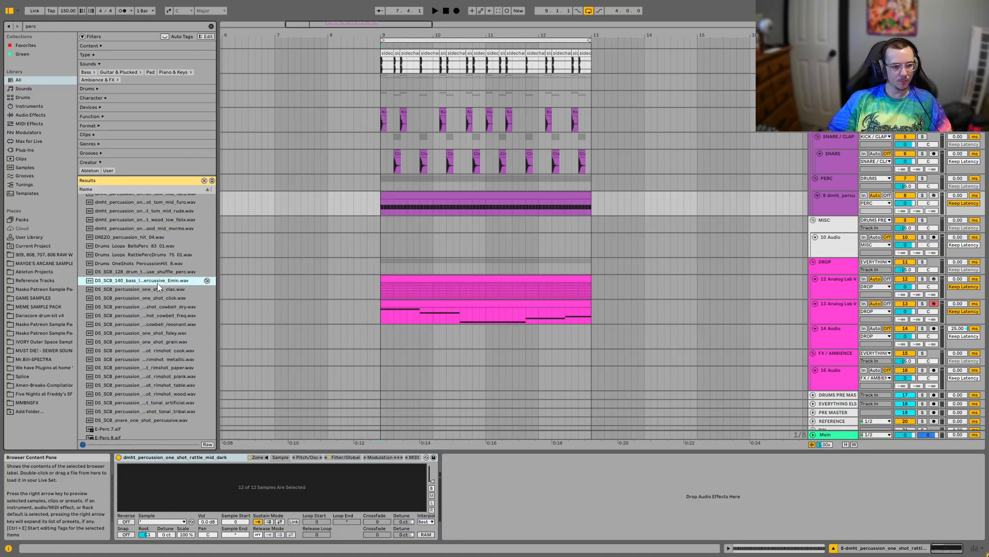
- Add the fifteen DS_SCB percussion one-shots from clac through tonal_tribal to the layer list in the Sampler's zone editor
left_click(165, 290)
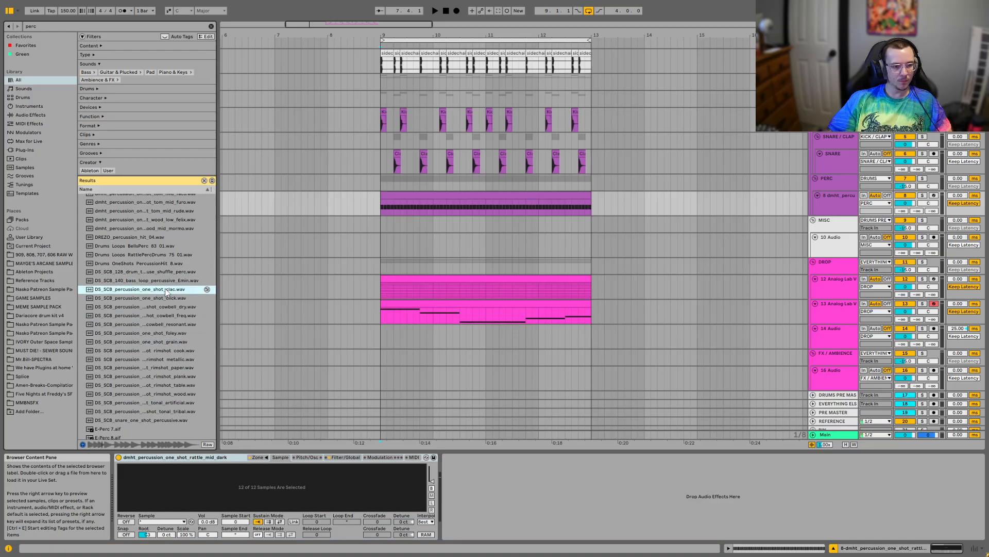
left_click(139, 412, "shift")
left_click(140, 419, "shift")
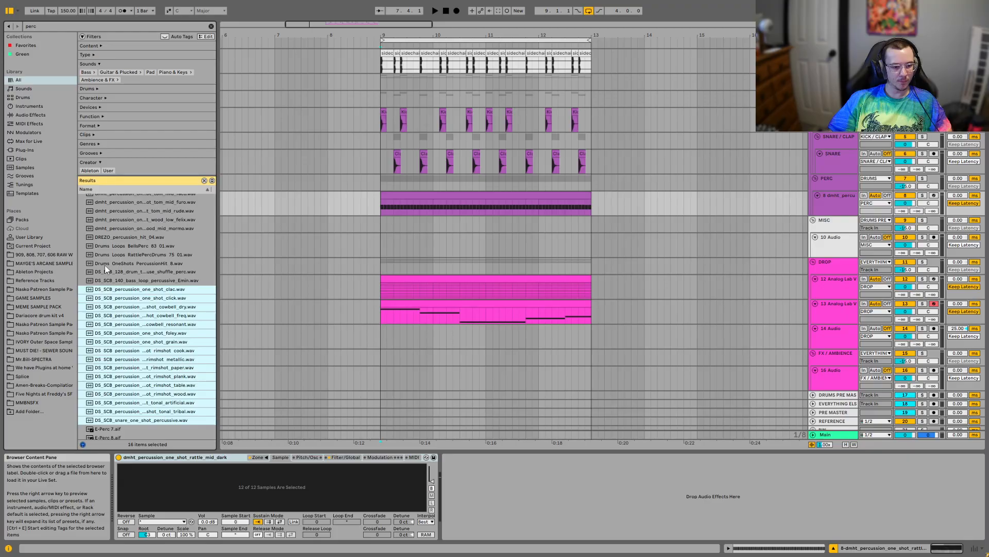
left_click(149, 412, "shift")
left_click_drag(139, 298, 294, 479)
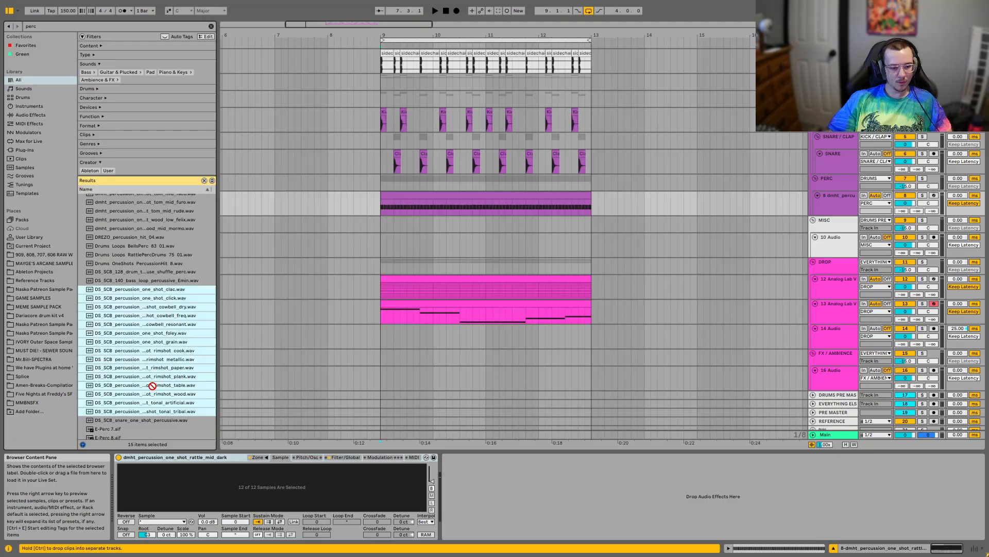
left_click(261, 457)
left_click_drag(150, 298, 170, 292)
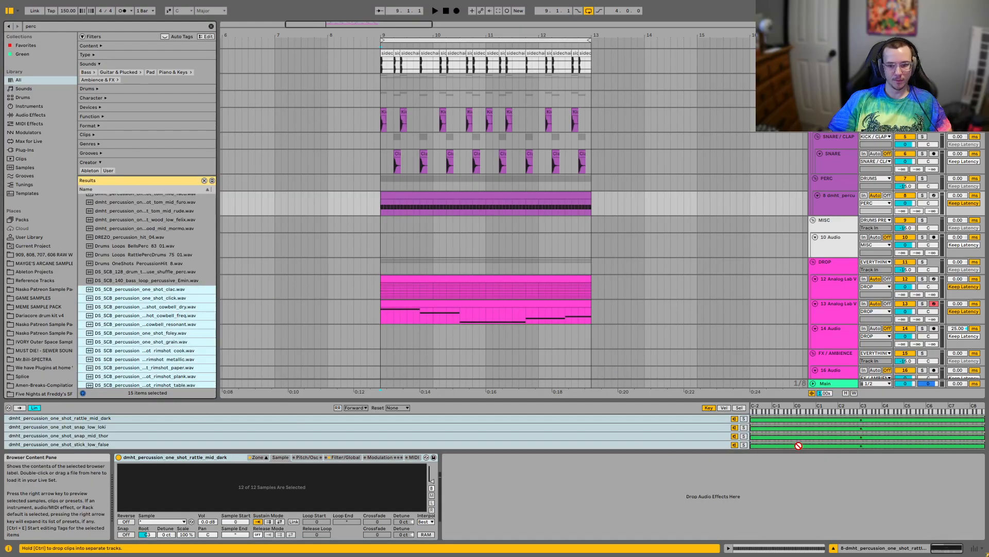
left_click_drag(755, 420, 664, 428)
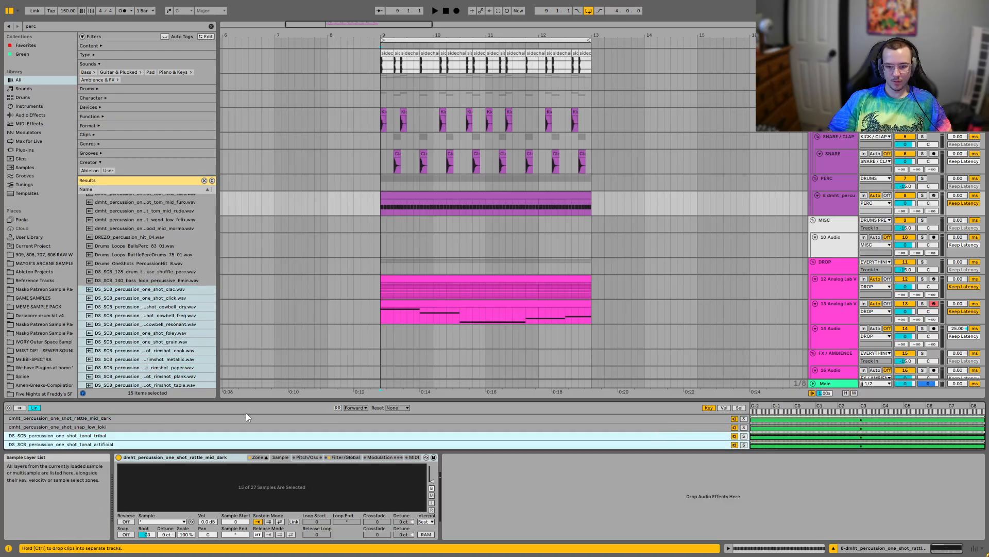
- Enlarge the zone editor and distribute the sample selector ranges of all sample layers equally
left_click_drag(369, 401, 369, 290)
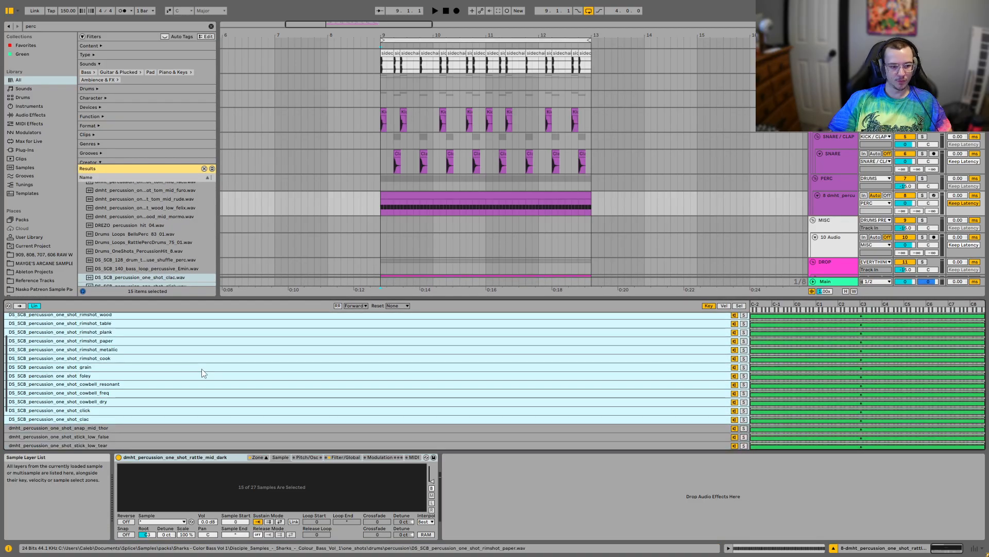
left_click(739, 305)
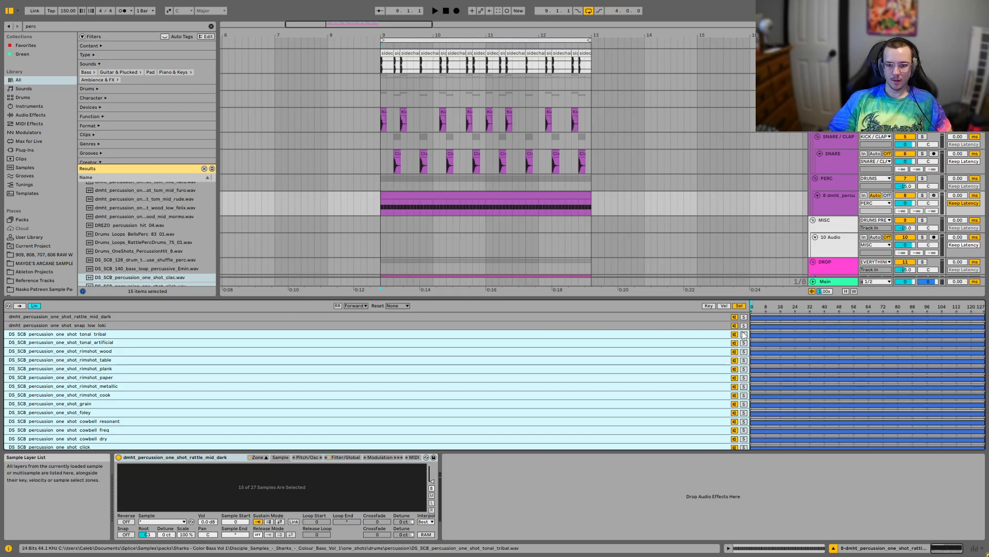
left_click(666, 334)
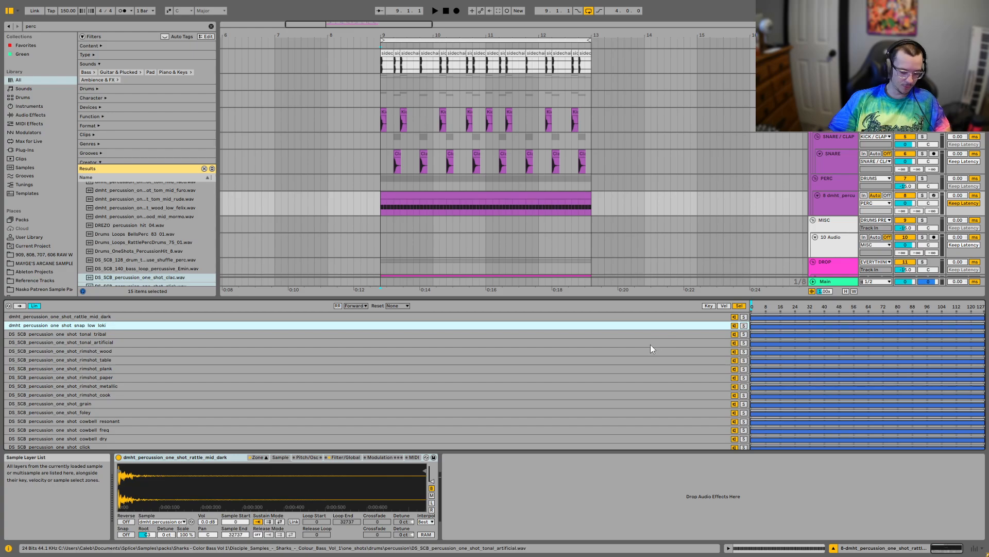
key("ctrl+a")
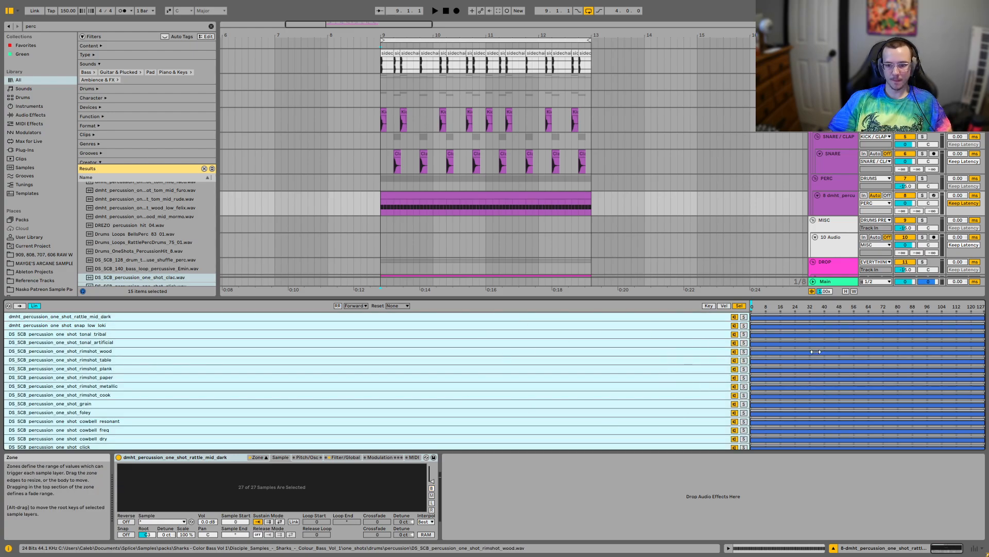
right_click(830, 344)
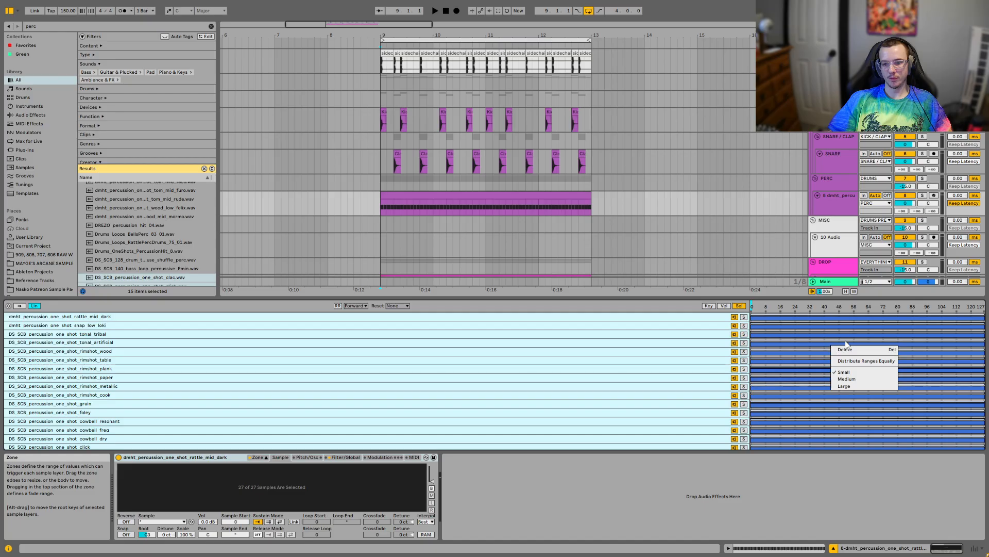
left_click(847, 361)
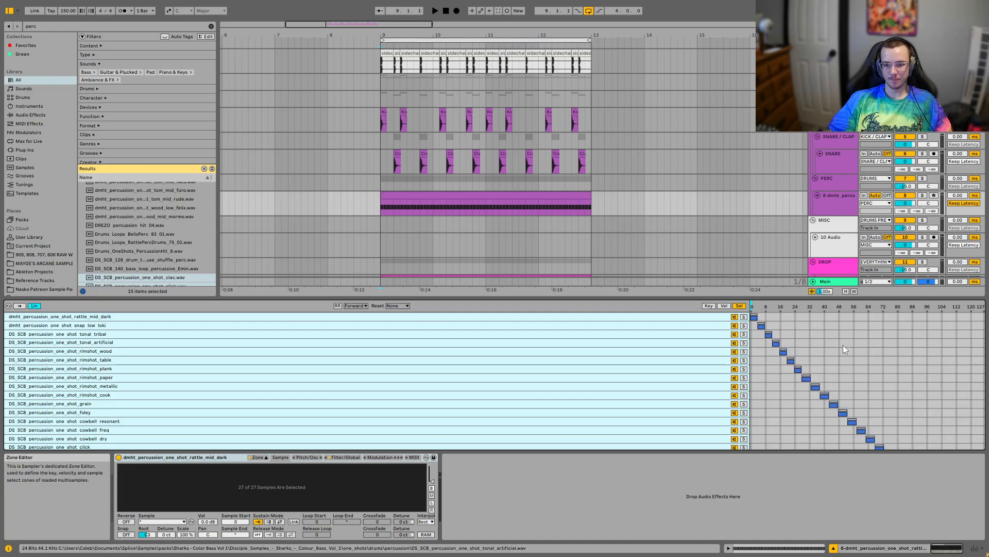
left_click(843, 345)
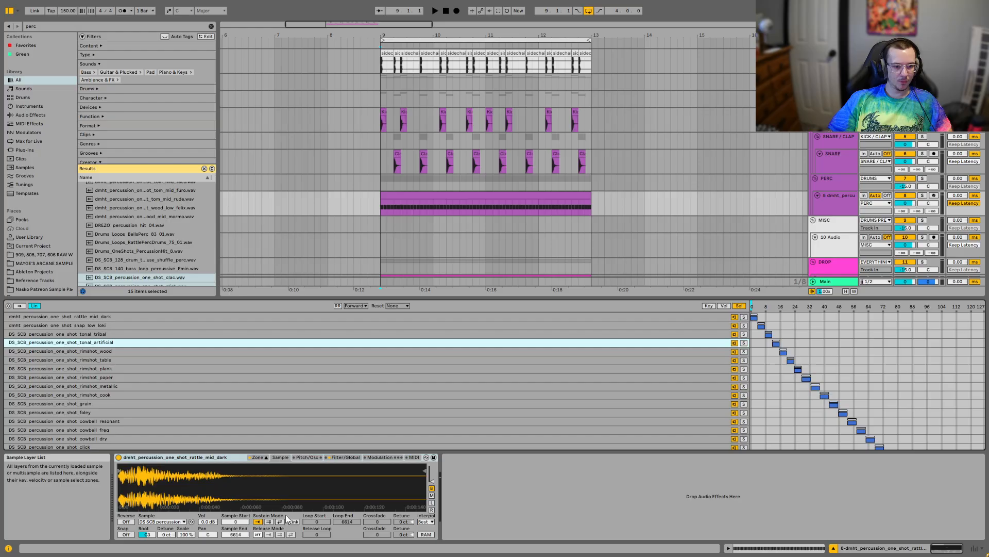
- Group the Sampler into an Instrument Rack and show the rack's macro controls
left_click(197, 459)
key("ctrl+g")
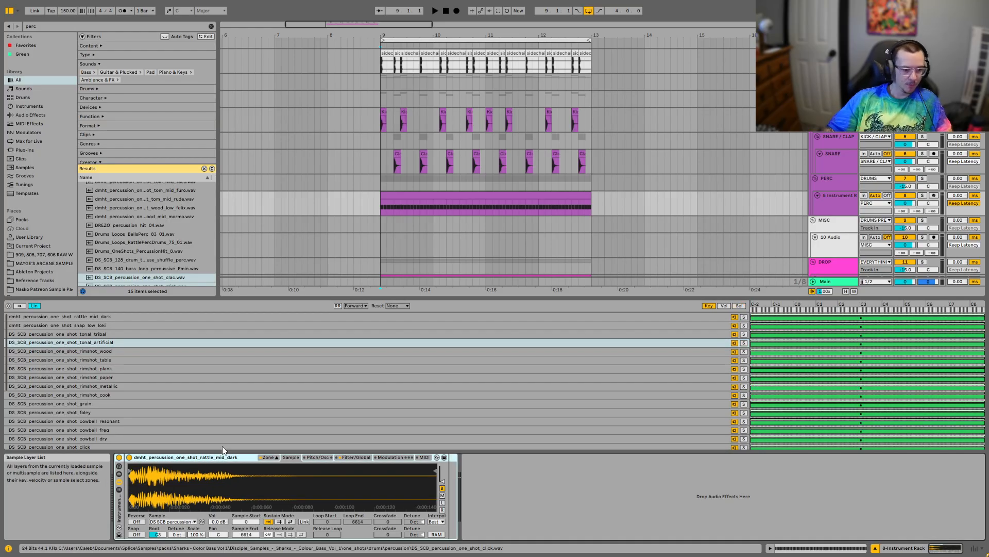
left_click(119, 466)
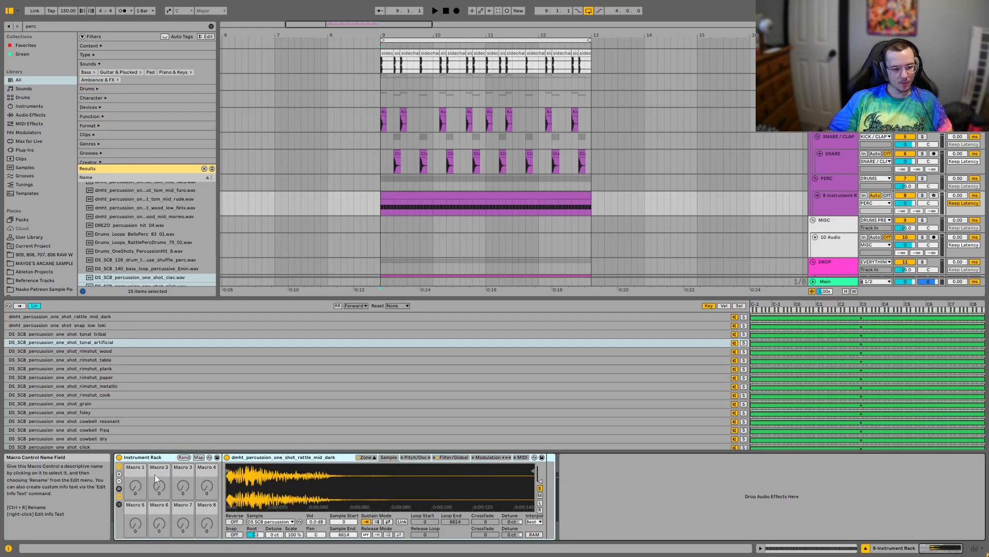
- Map the Sampler's sample selector to the rack's Macro 1 and try out the macro knob
left_click(198, 457)
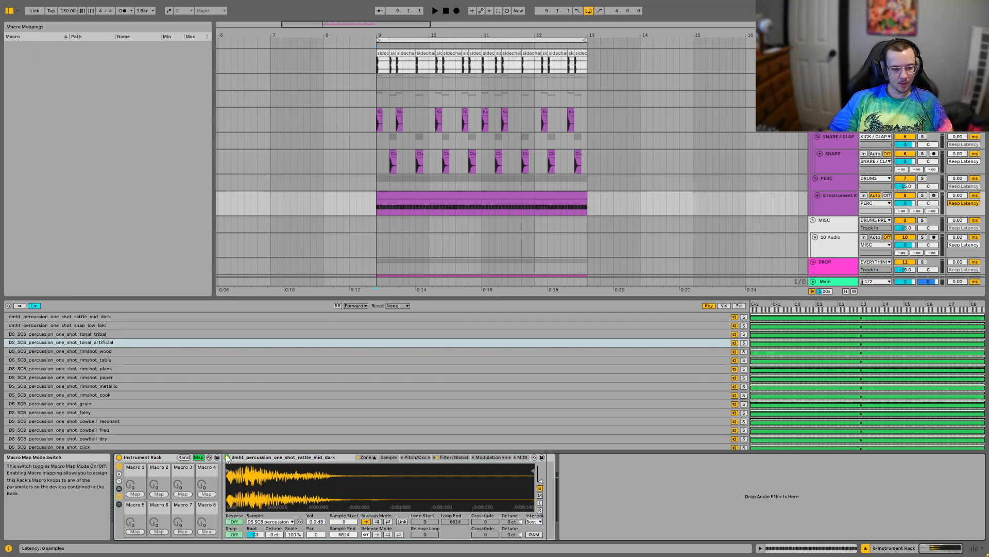
left_click(739, 305)
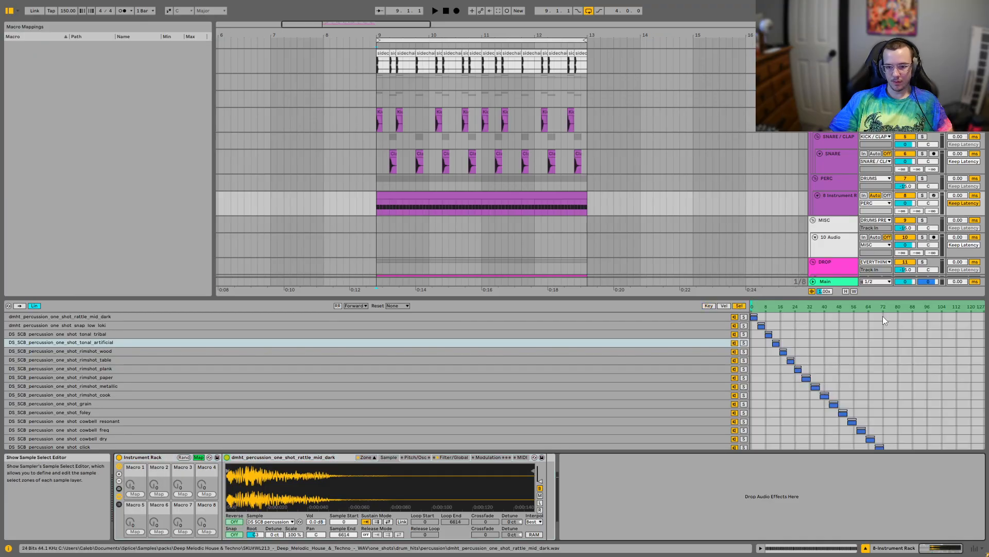
left_click(784, 305)
left_click(135, 493)
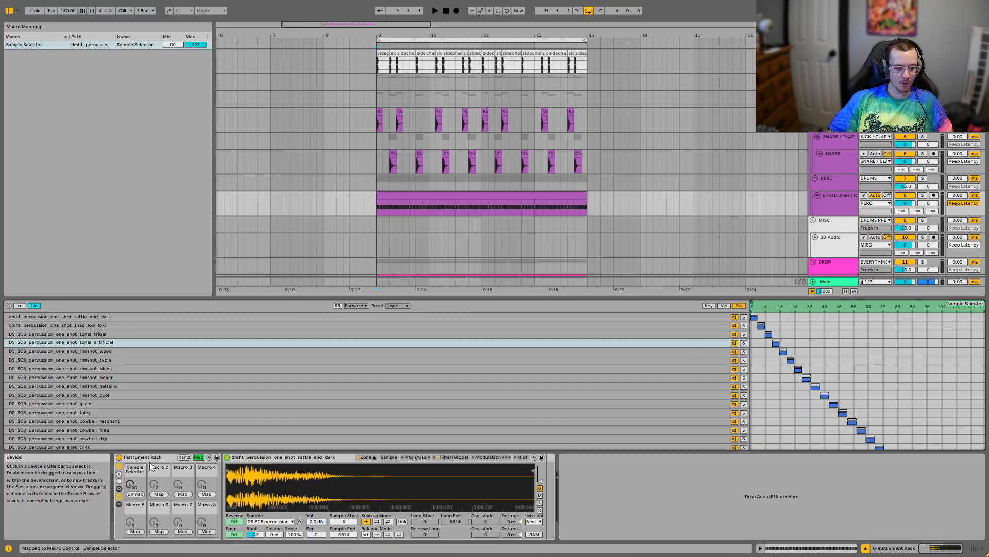
left_click_drag(129, 485, 130, 428)
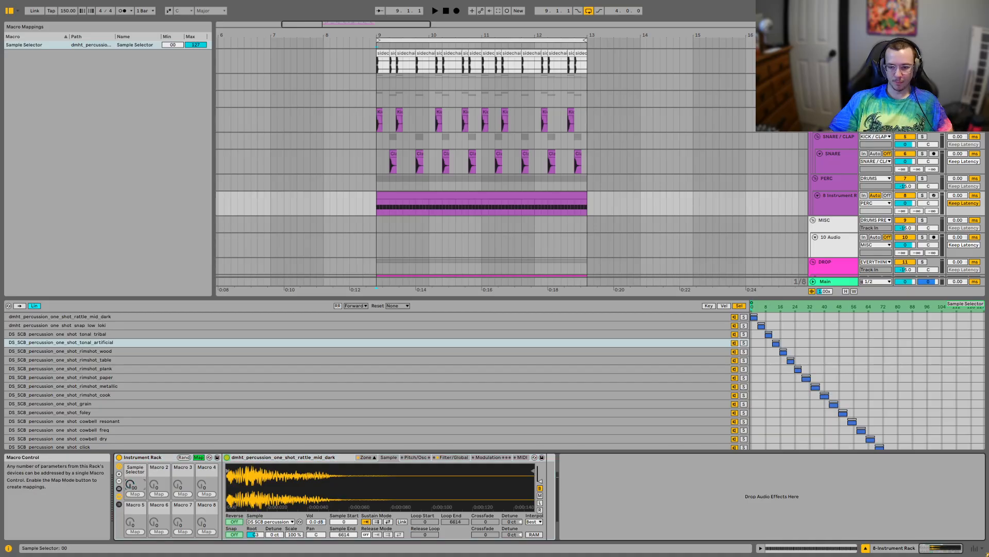
left_click(198, 457)
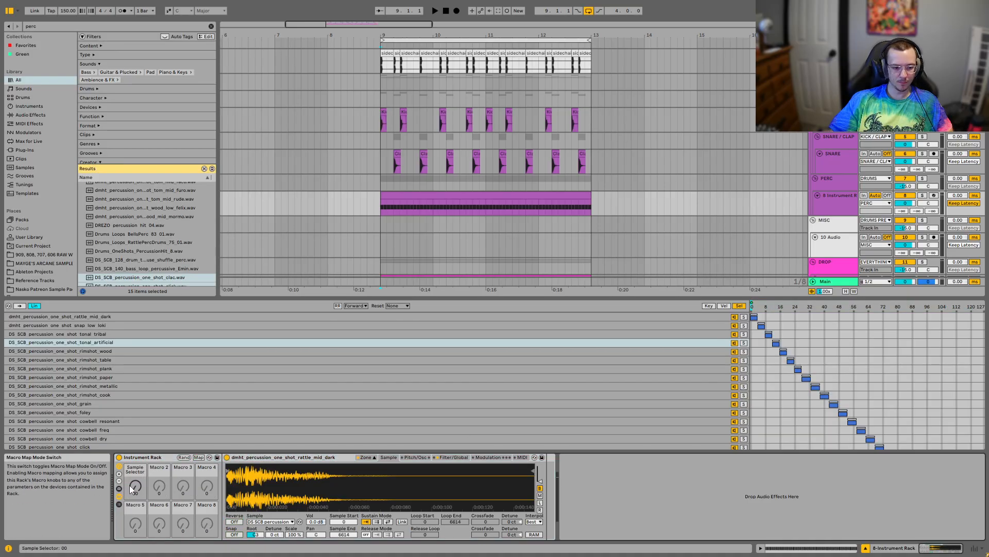
left_click_drag(133, 488, 132, 461)
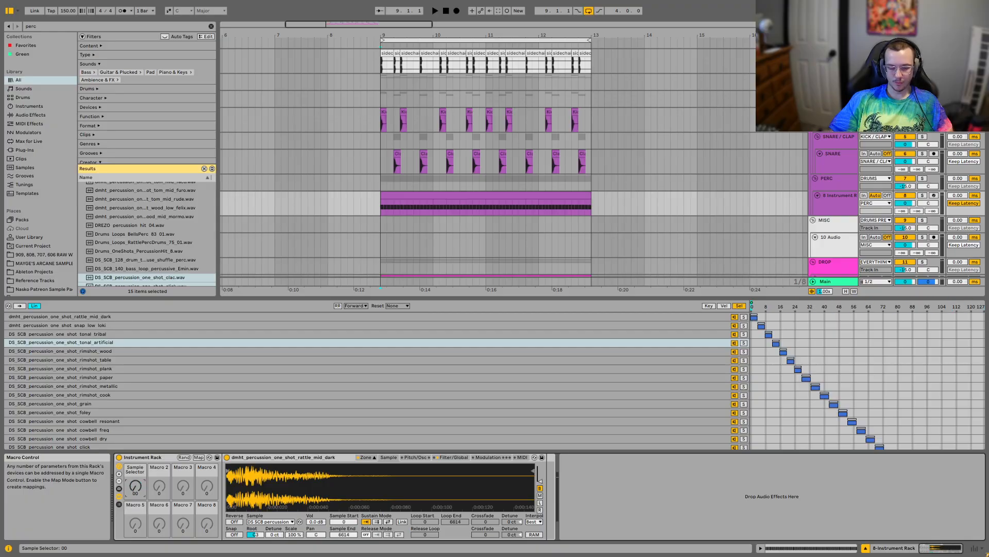
- Search the browser for "expression"
left_click(210, 26)
type("e")
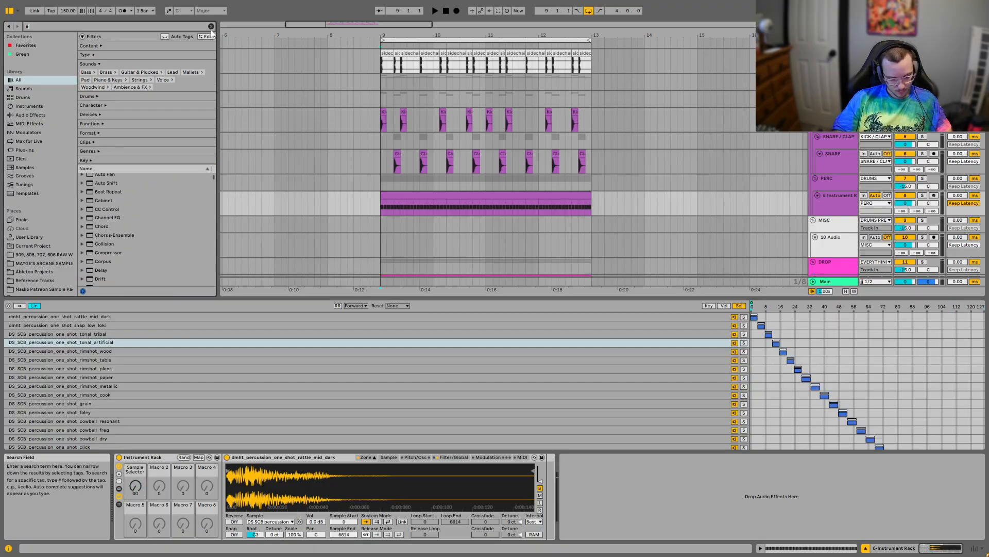
type("xpression")
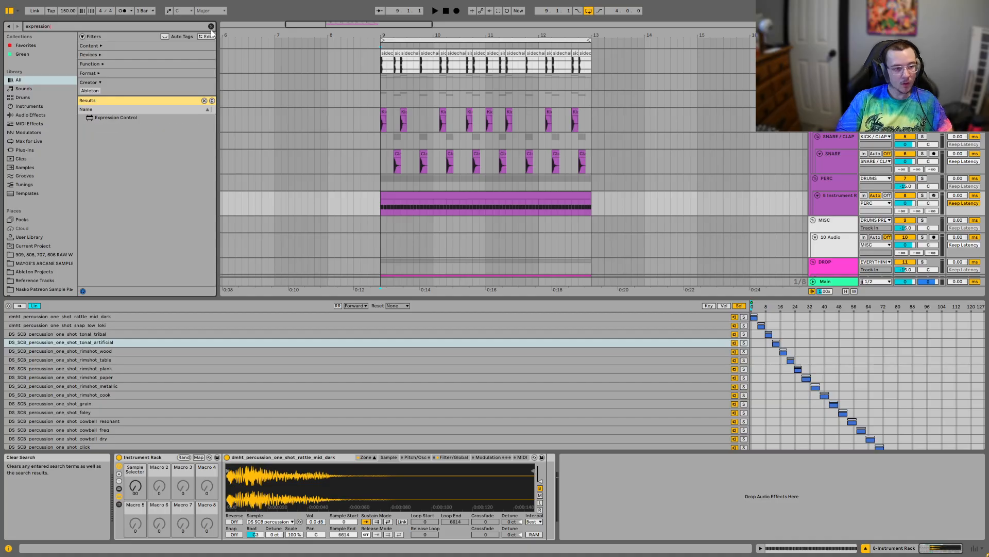
- Insert Expression Control before the Instrument Rack and set its modulation source to Random
left_click(122, 119)
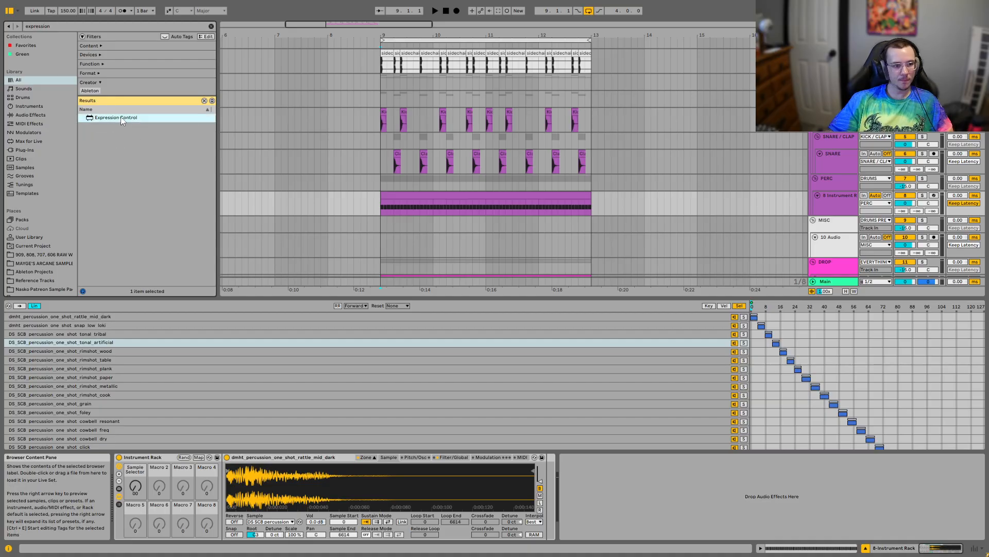
left_click_drag(122, 120, 141, 456)
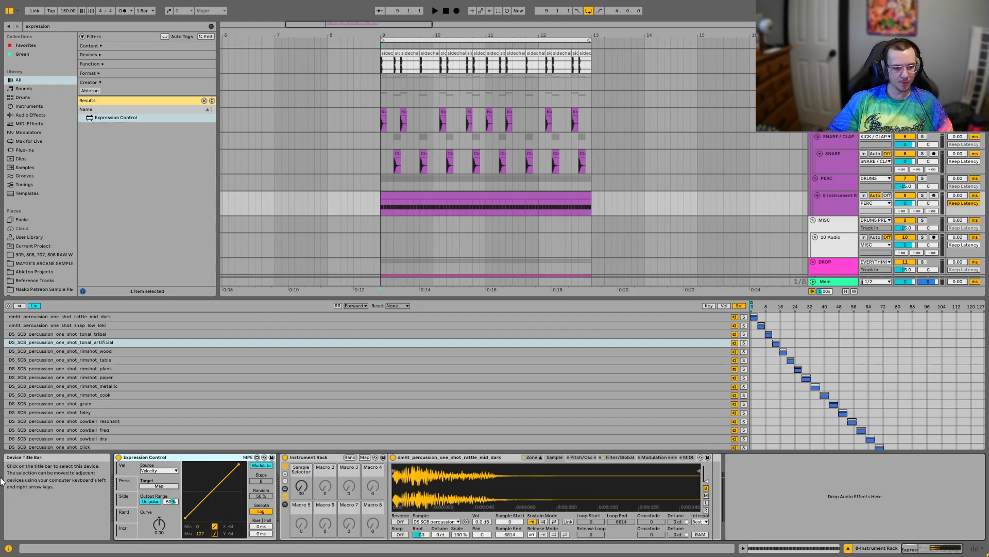
left_click(175, 471)
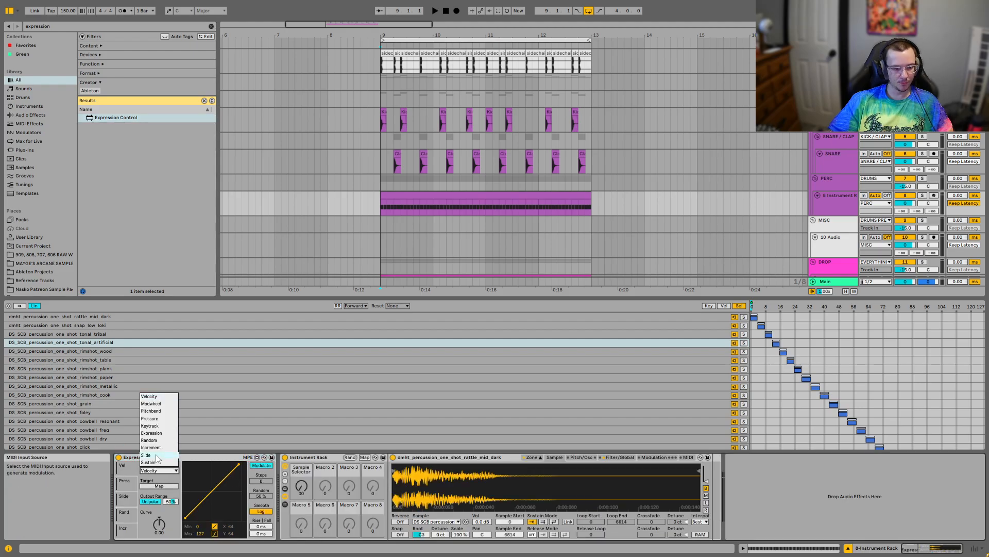
left_click(150, 440)
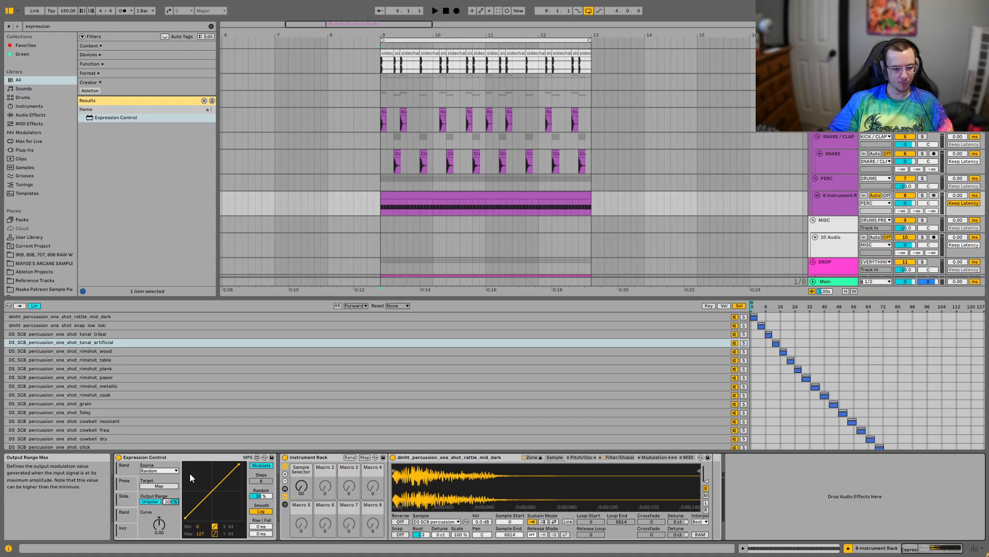
- Set Expression Control's Random amount to 100% and map its target to the rack's Sample Selector macro
left_click_drag(261, 495, 261, 470)
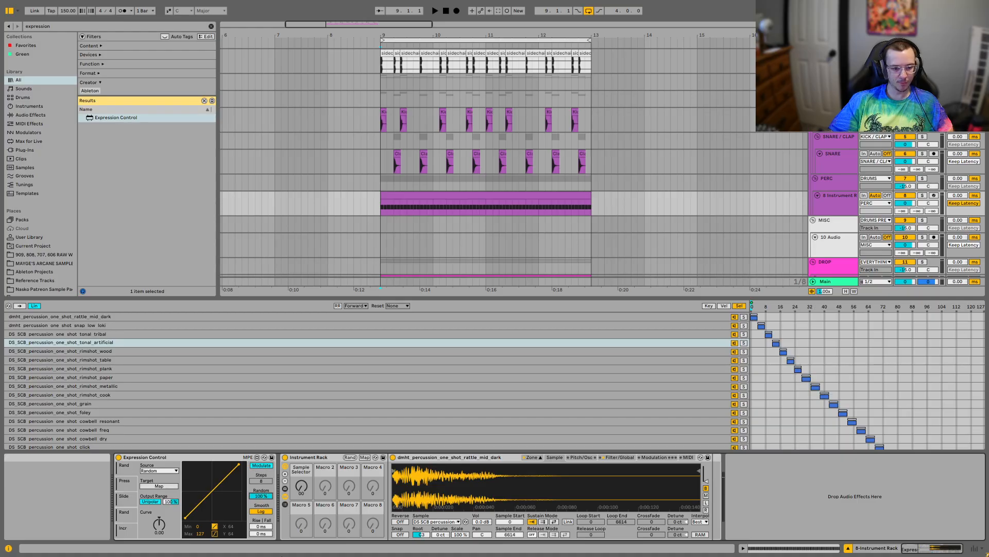
left_click(160, 487)
left_click(303, 489)
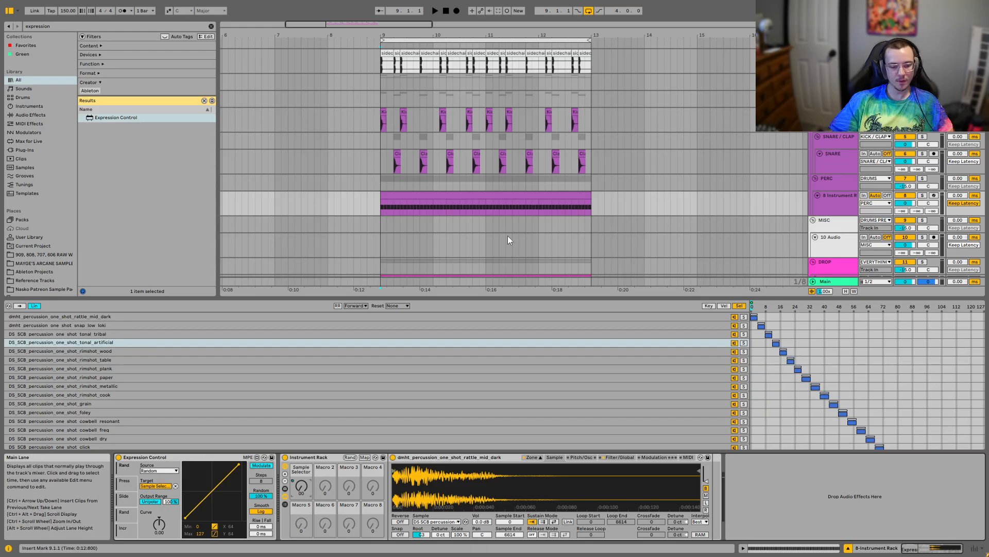
- Open the percussion clip on the Instrument Rack track and examine its notes
double_click(425, 194)
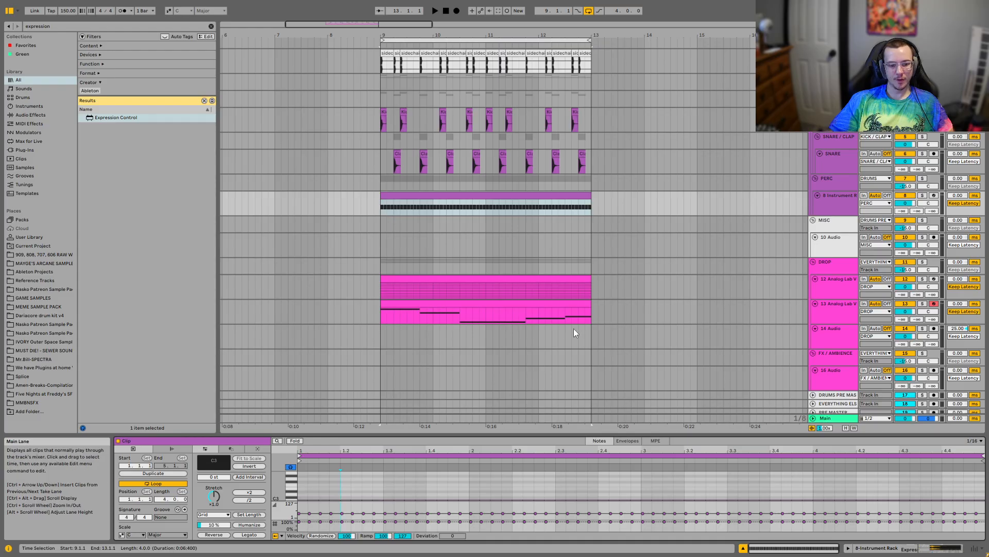
left_click(679, 196)
left_click(530, 196)
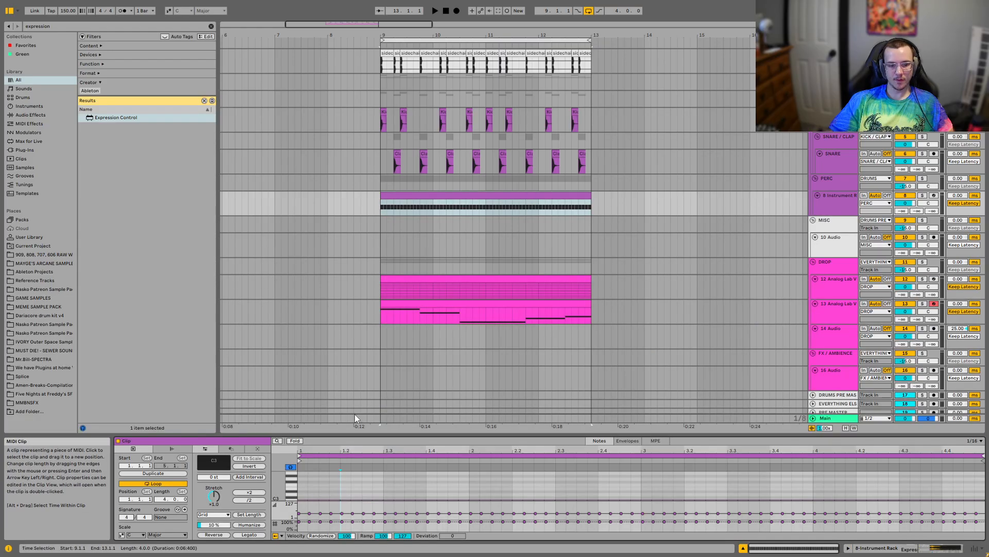
scroll(382, 479, "down", 1)
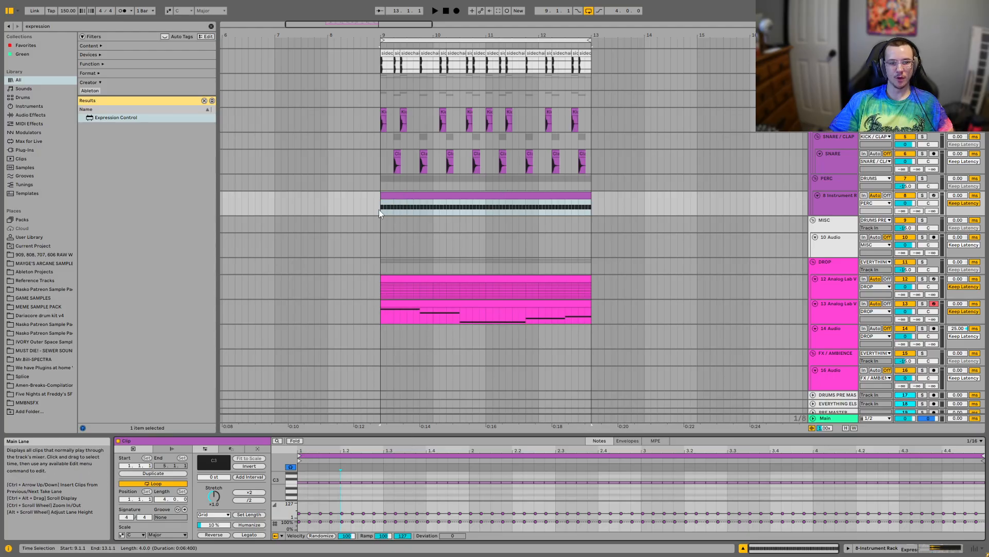
- Bring back the Instrument Rack track's devices and play from bar 9 to audition the randomised sample selection
left_click(818, 208)
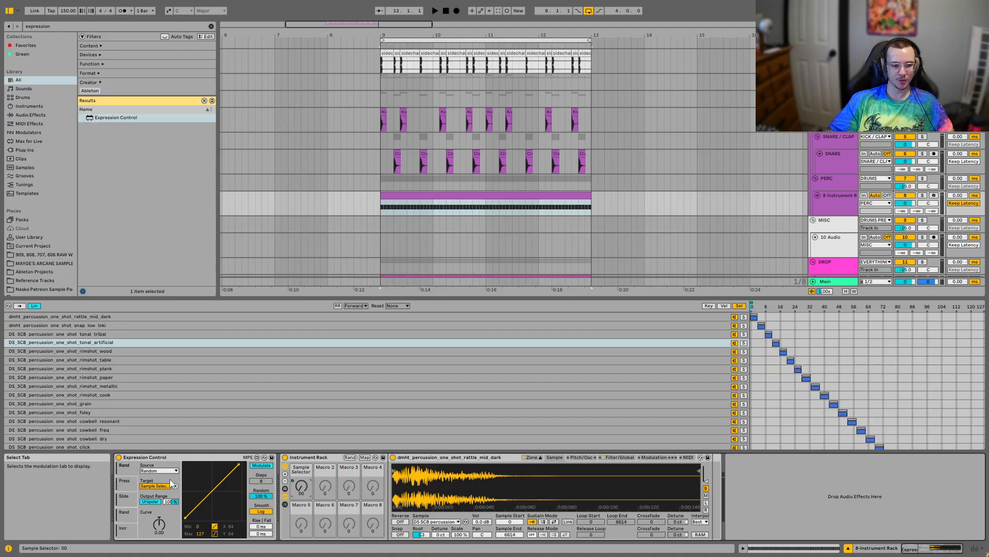
left_click(383, 207)
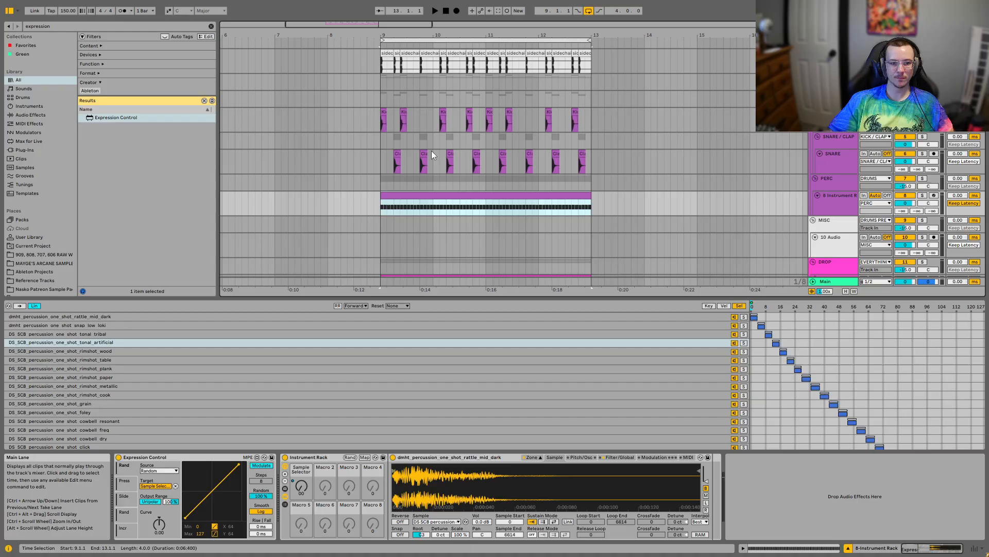
key("space")
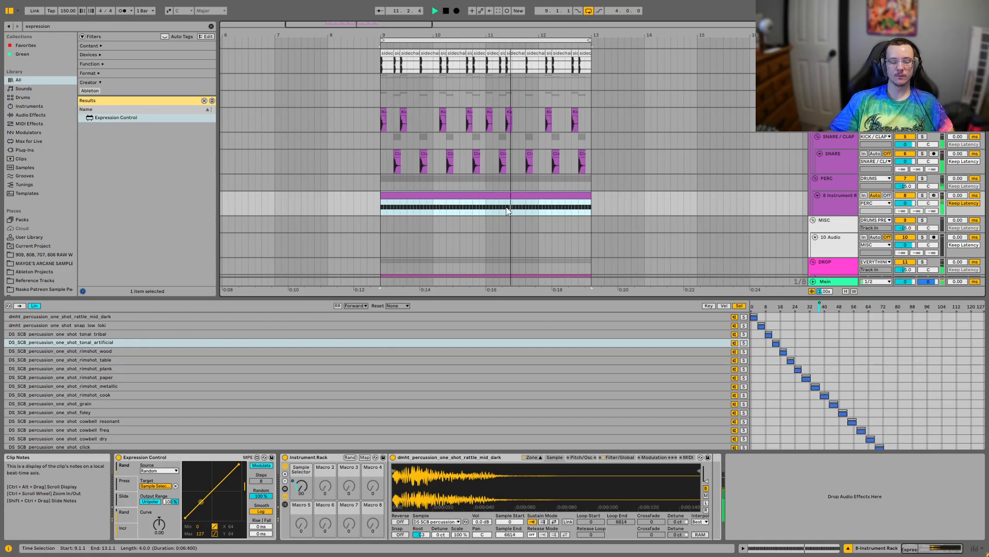
key("space")
- Select all notes in the percussion clip and lower their probability to 51%
left_click(837, 206)
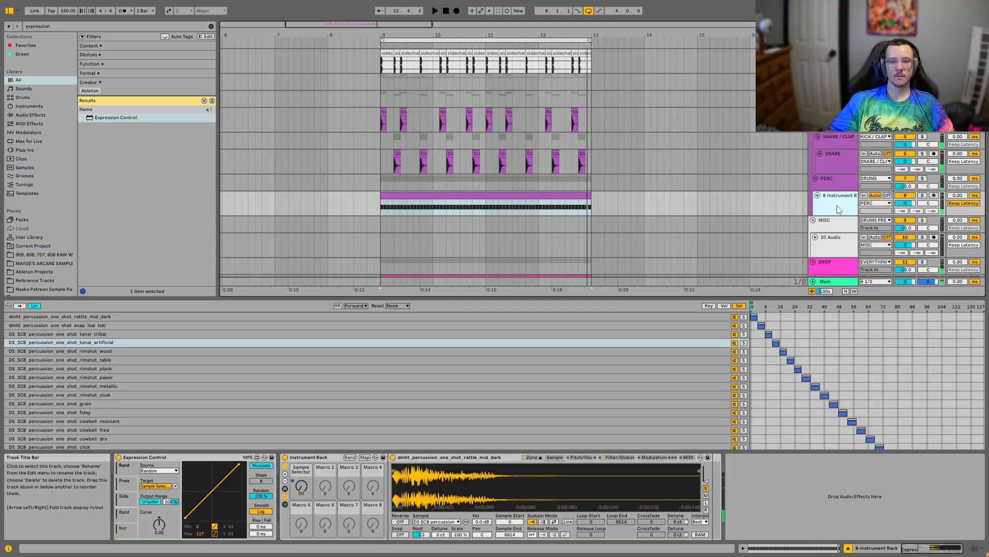
double_click(492, 196)
left_click(964, 479)
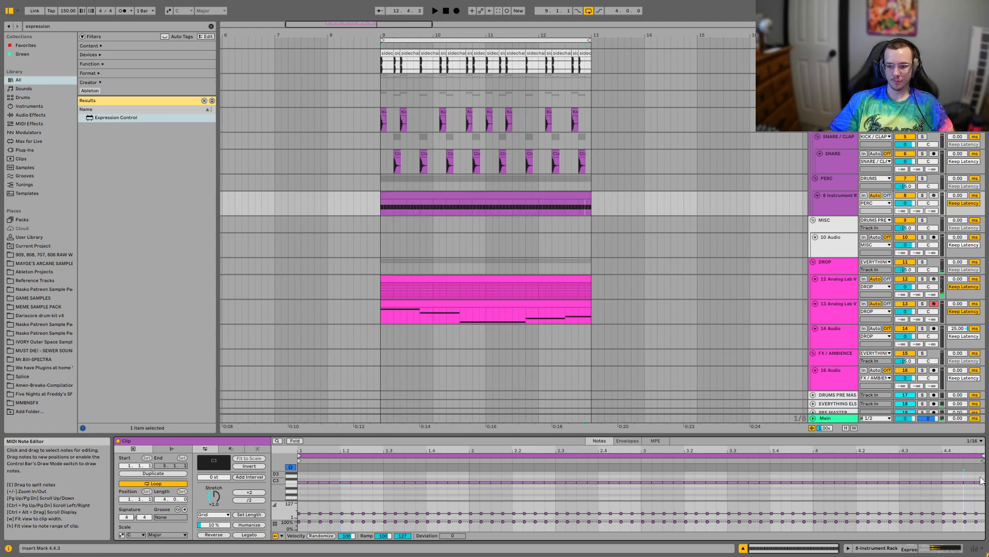
left_click_drag(960, 476, 246, 497)
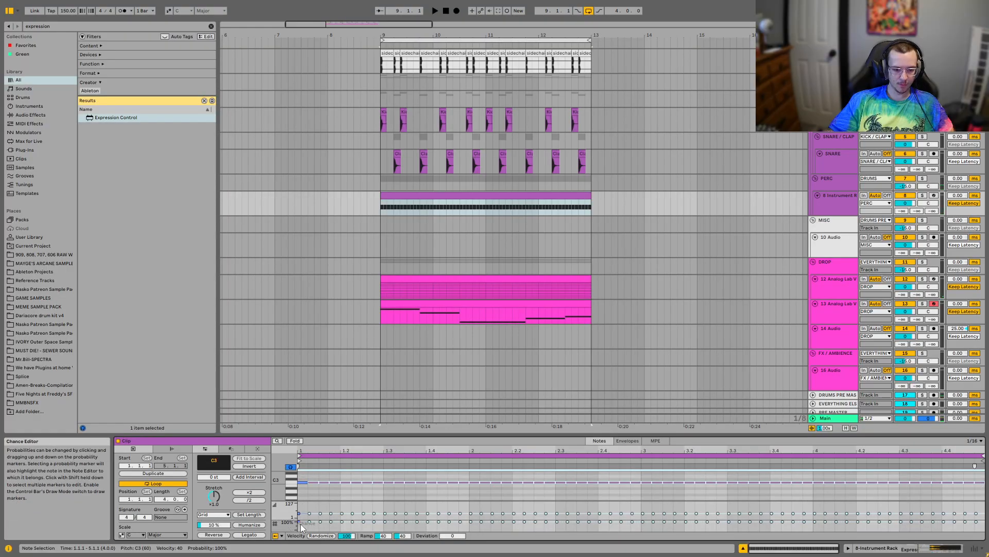
left_click_drag(299, 522, 299, 524)
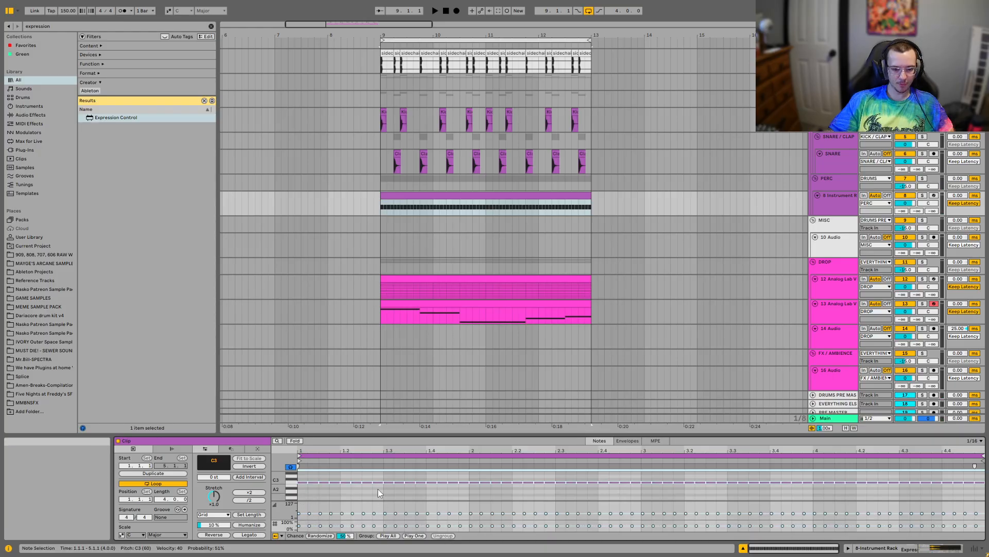
- Hide the chance lane and set the velocity deviation of all the percussion clip's notes to +86
left_click(344, 496)
left_click_drag(983, 479, 249, 497)
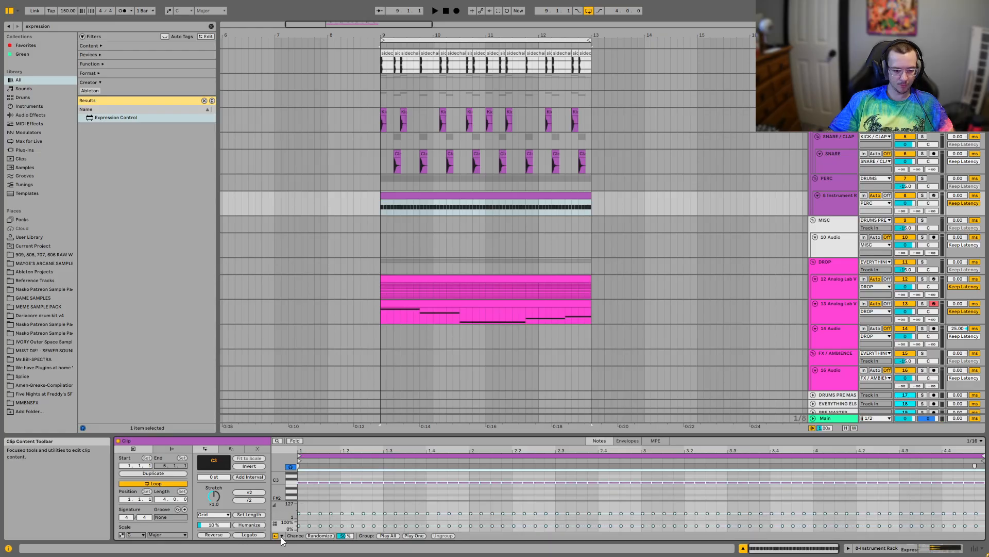
right_click(282, 503)
left_click(292, 525)
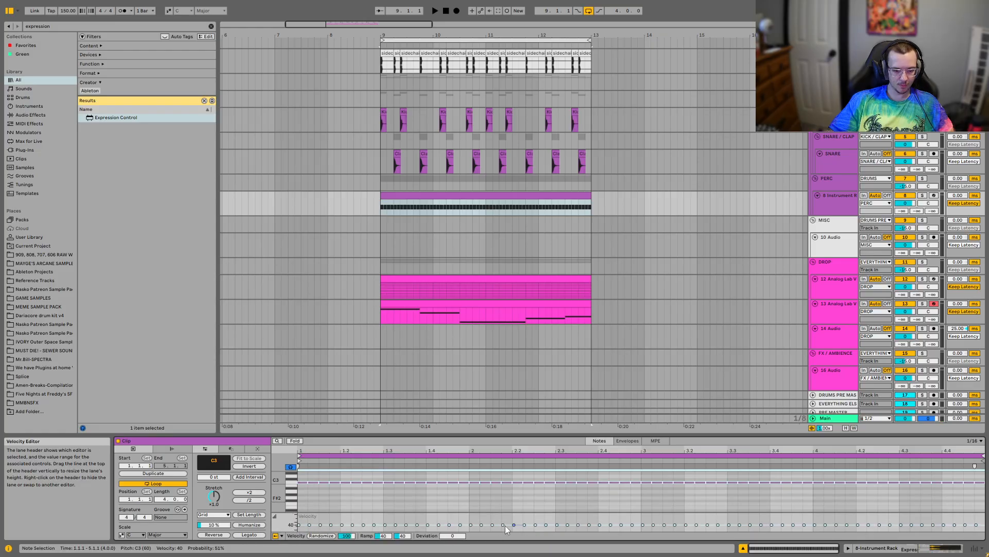
left_click_drag(455, 536, 456, 500)
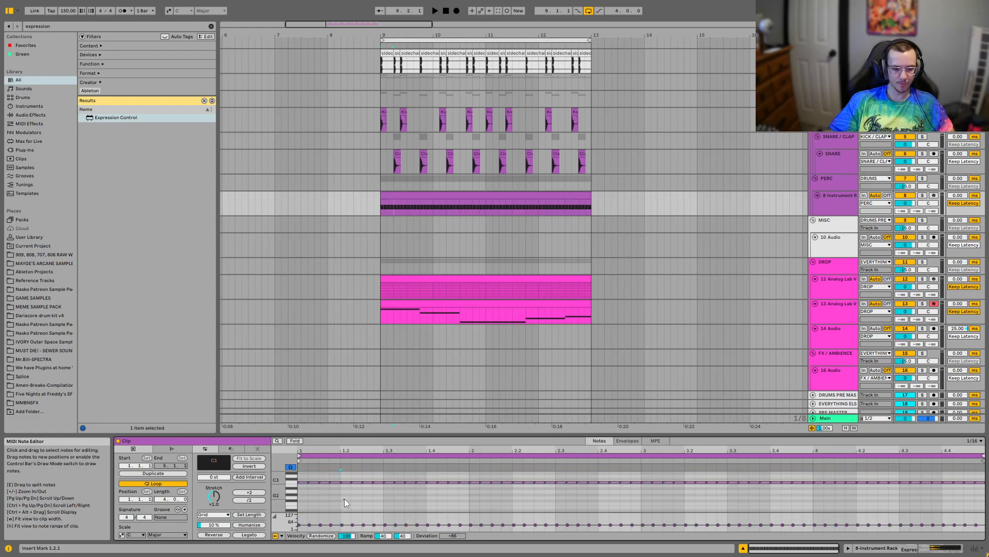
- Play the arrangement from bar 9 to audition the percussion with its note probability and velocity deviation
left_click(724, 182)
left_click(845, 213)
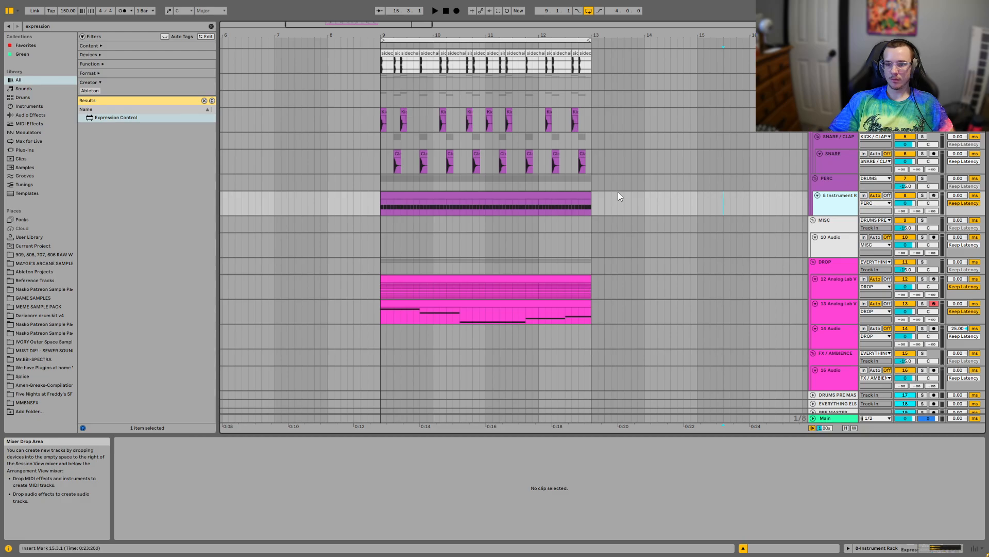
left_click(382, 206)
key("space")
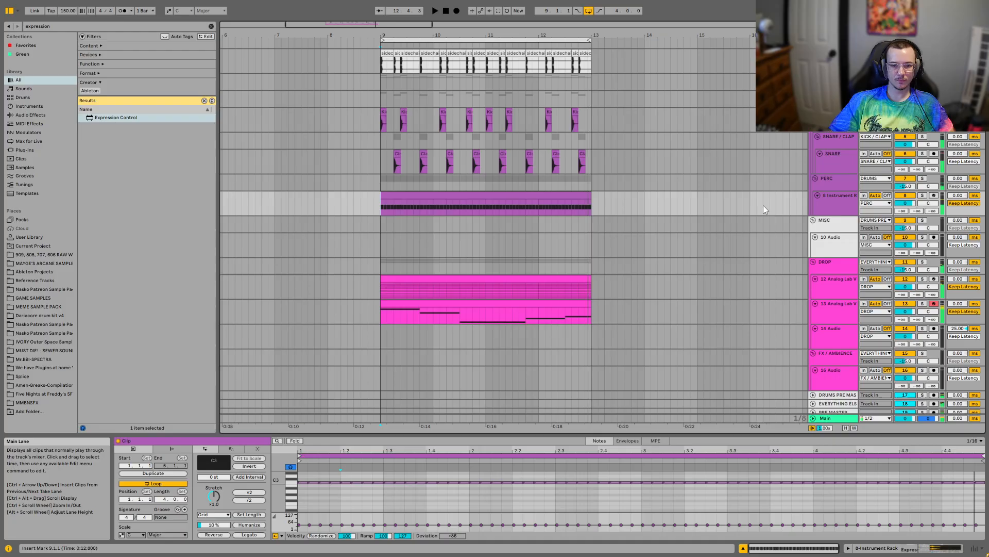
- Show the percussion track's devices and search the browser for "beat repeat"
double_click(848, 208)
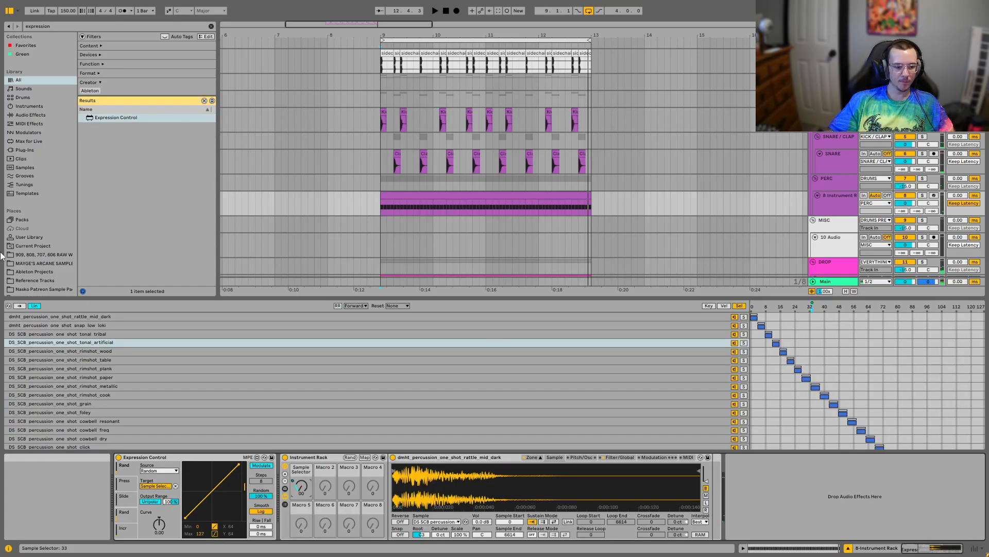
left_click(211, 26)
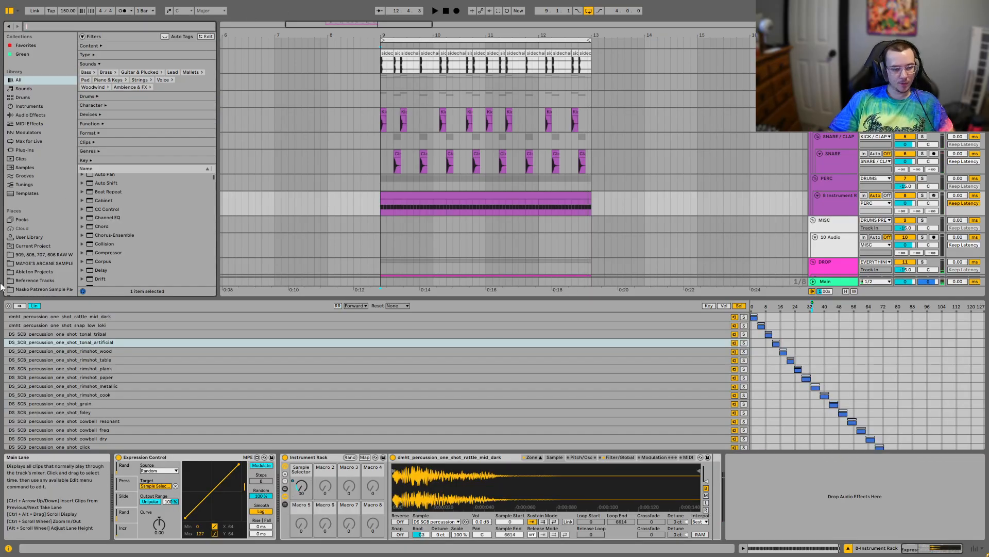
type("beat repeat")
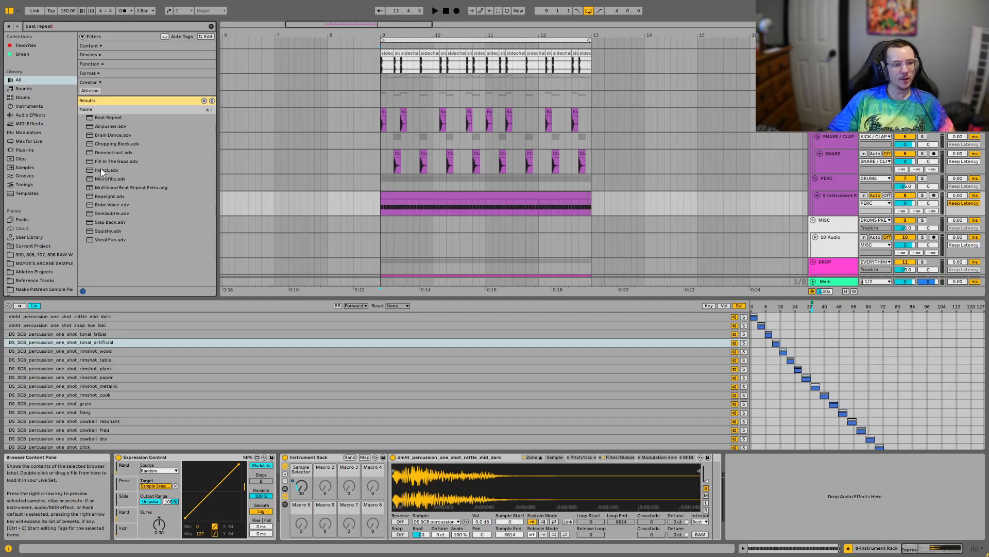
- Add the Microfillz preset after the Instrument Rack and group it into an Audio Effect Rack with its chain list shown
left_click_drag(119, 180, 246, 224)
left_click_drag(793, 509, 793, 508)
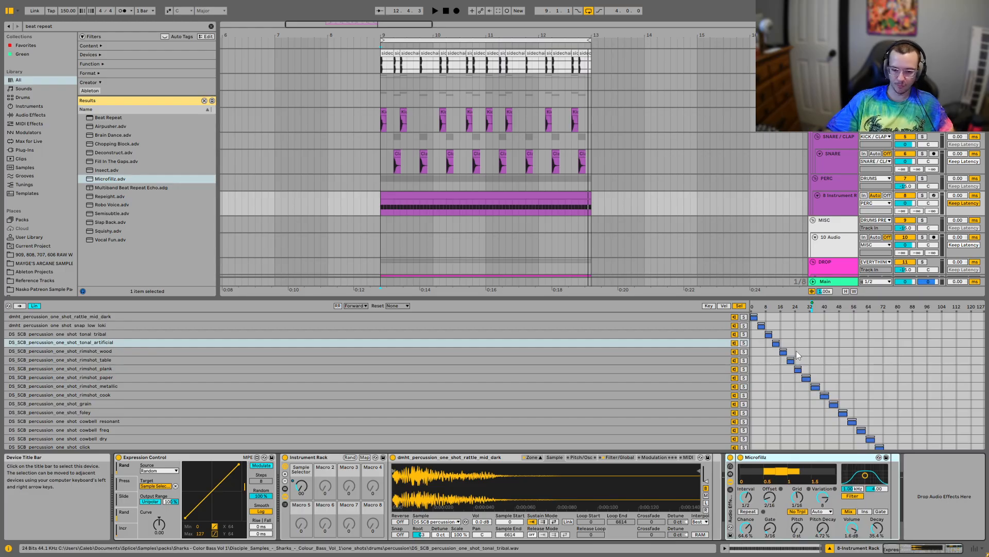
left_click(734, 493)
- Create an empty chain above Microfillz in the Audio Effect Rack and name it DRY
right_click(774, 495)
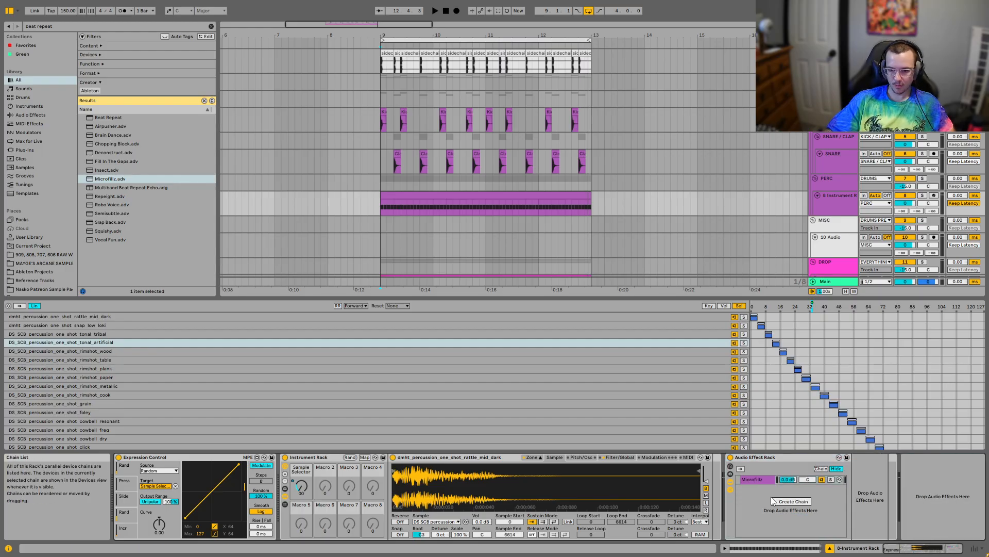
left_click(786, 500)
left_click_drag(762, 490, 762, 477)
right_click(763, 479)
left_click(785, 398)
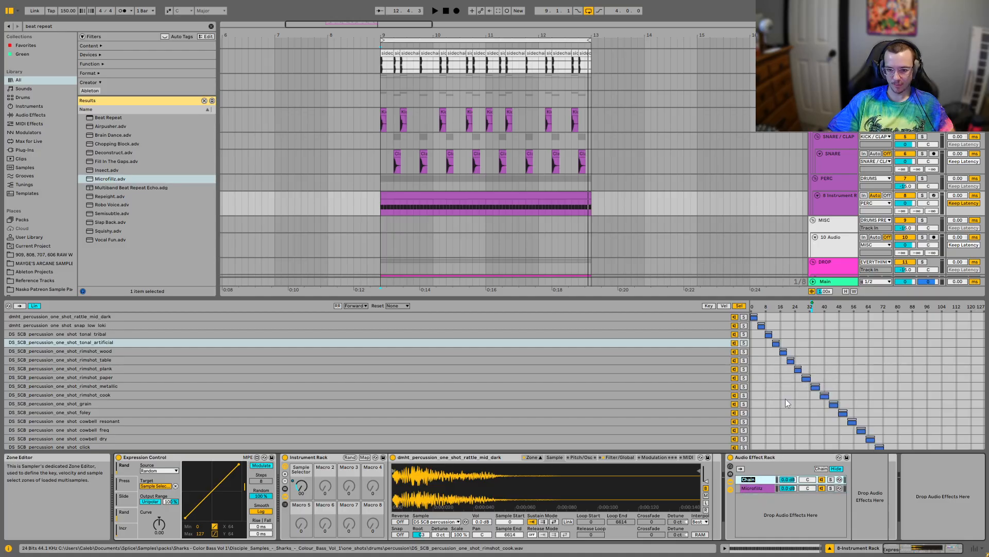
type("DRY")
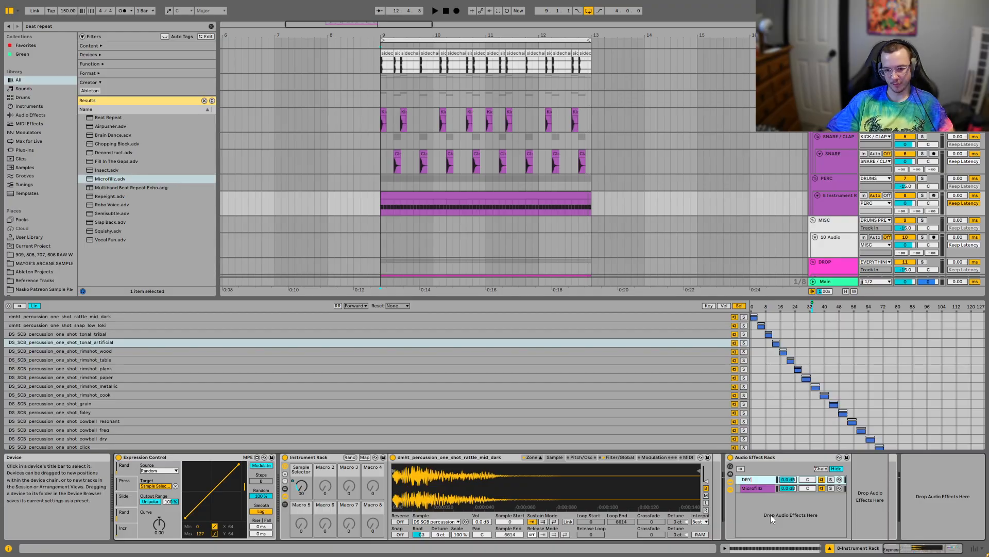
- Add the Repeight and Semisubtle presets as new chains below Microfillz in the Audio Effect Rack
left_click(756, 489)
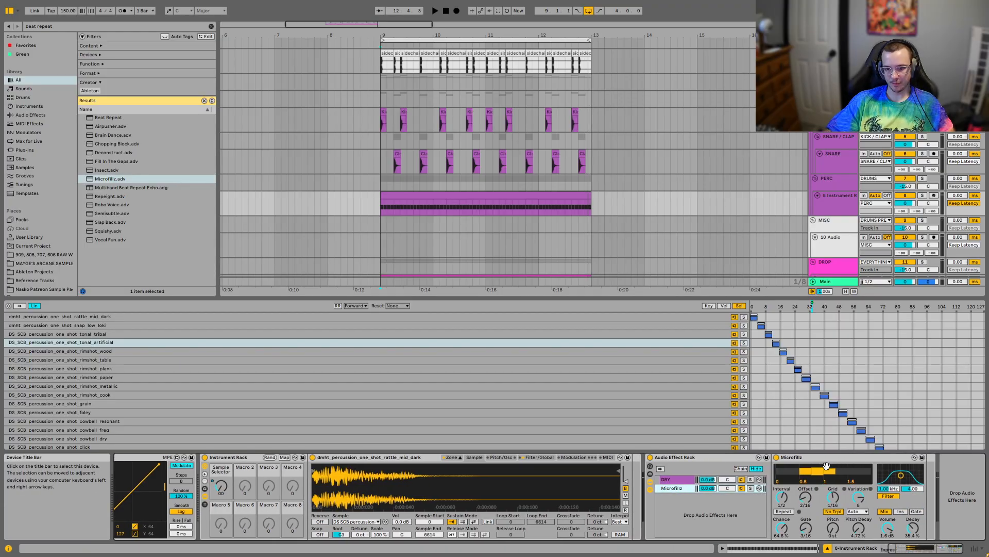
left_click(119, 204)
left_click(127, 196)
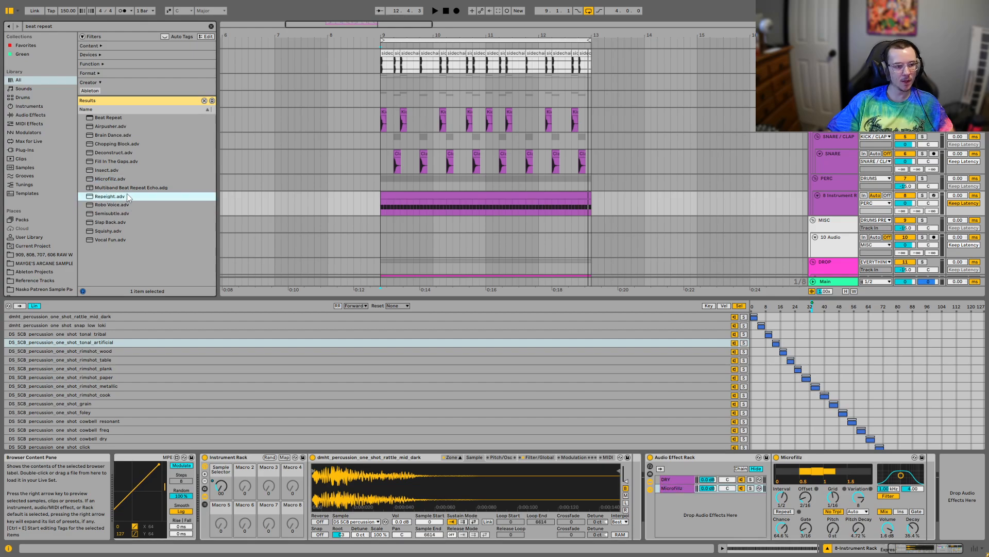
left_click_drag(109, 197, 700, 509)
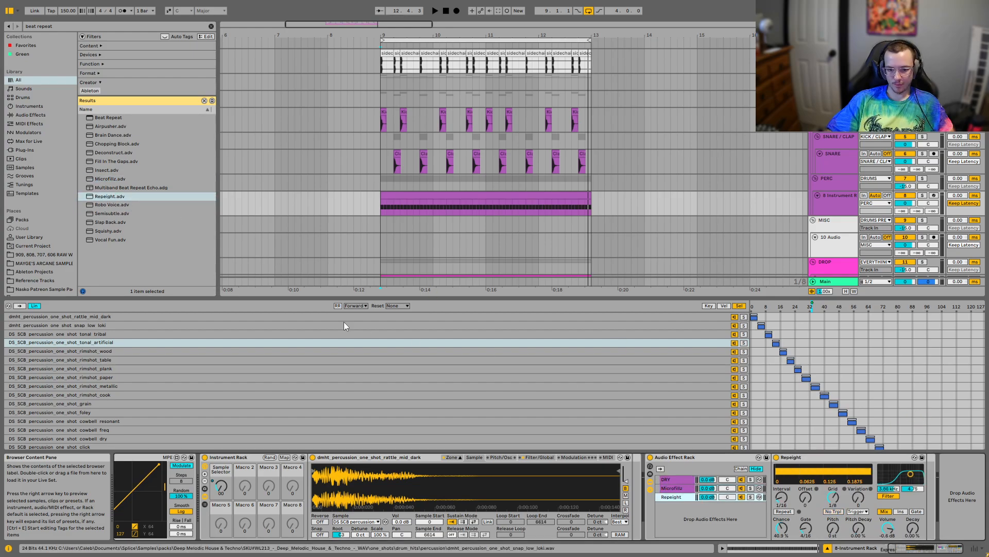
left_click(100, 224)
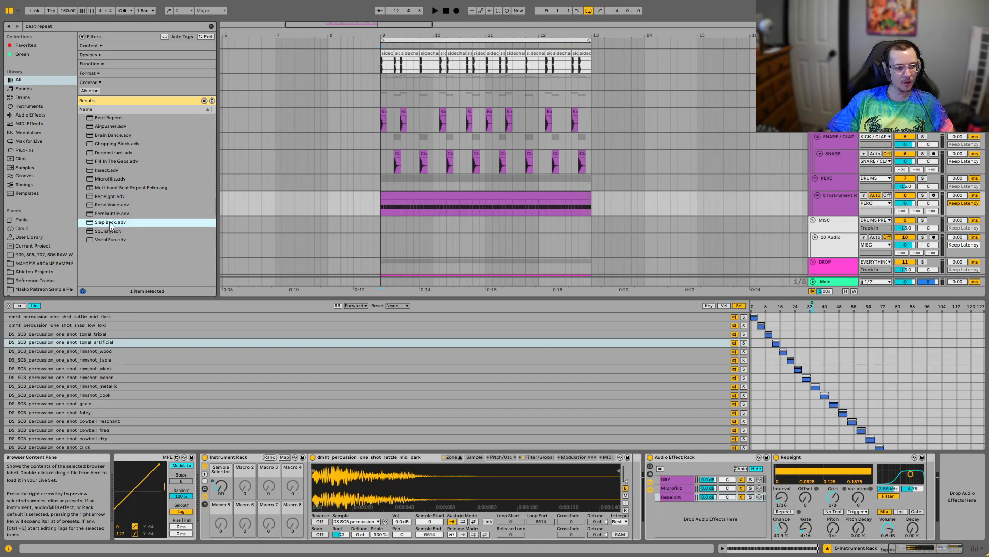
left_click(105, 214)
left_click_drag(706, 512, 707, 510)
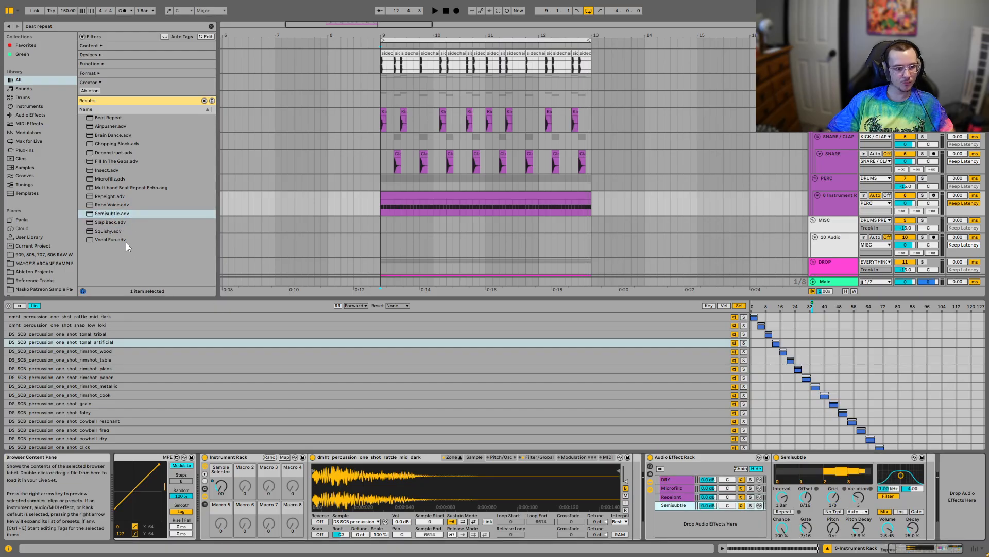
- Add the Airpusher and Brain Dance presets as further chains and show the Audio Effect Rack's macro controls
left_click(110, 127)
left_click_drag(821, 532, 720, 519)
left_click(115, 135)
left_click_drag(750, 550, 723, 528)
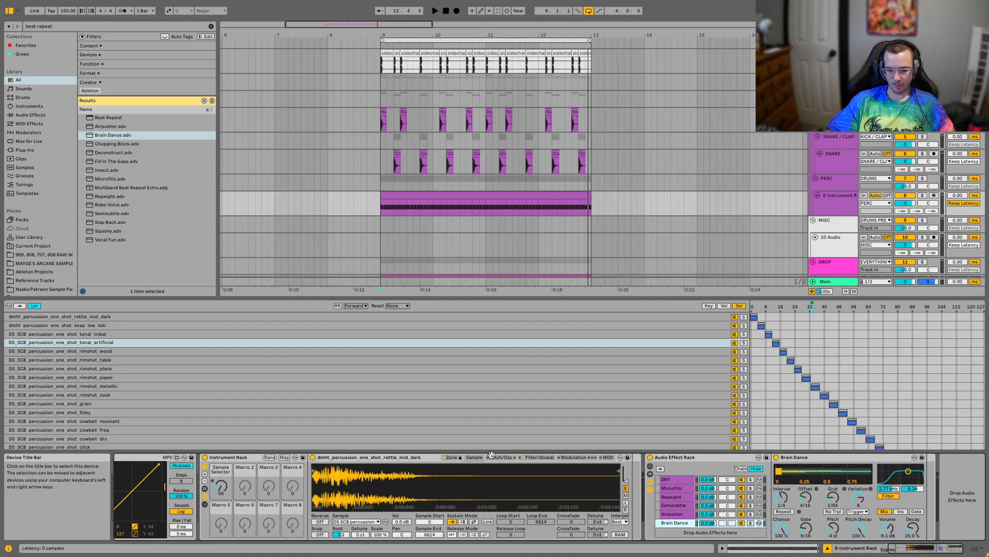
left_click(709, 457)
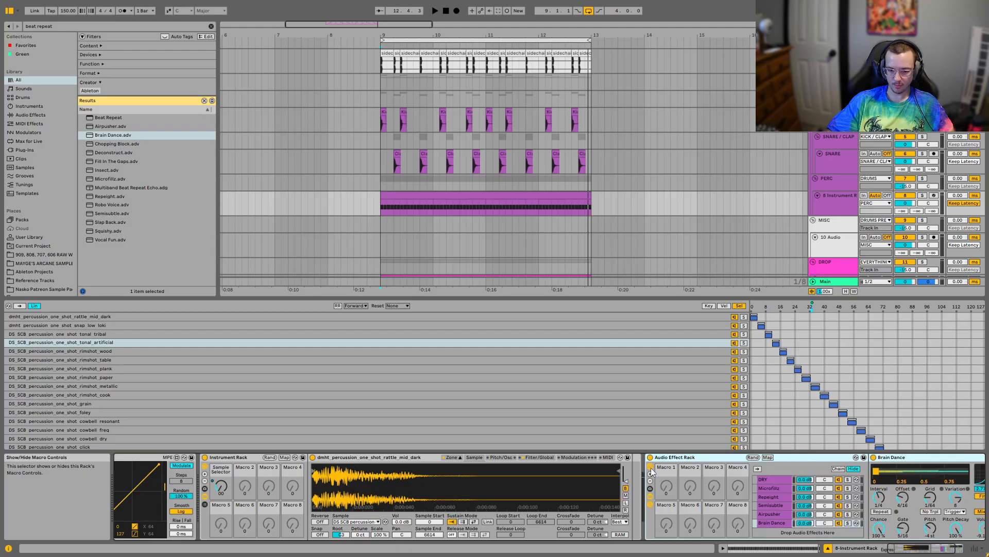
- Show the Audio Effect Rack's chain select zones with the macros hidden, and extend the DRY chain's zone from 0 to about 64
left_click(680, 479)
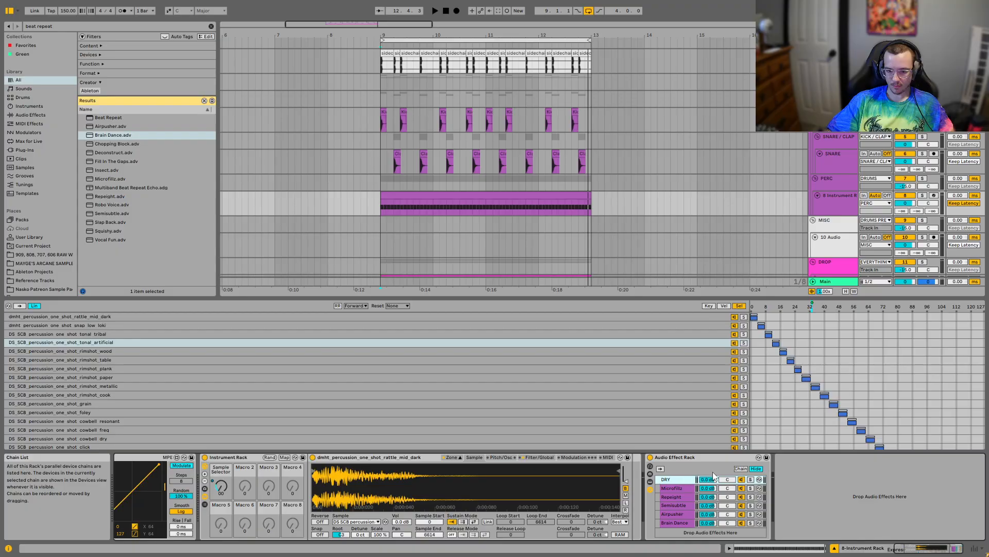
left_click(741, 469)
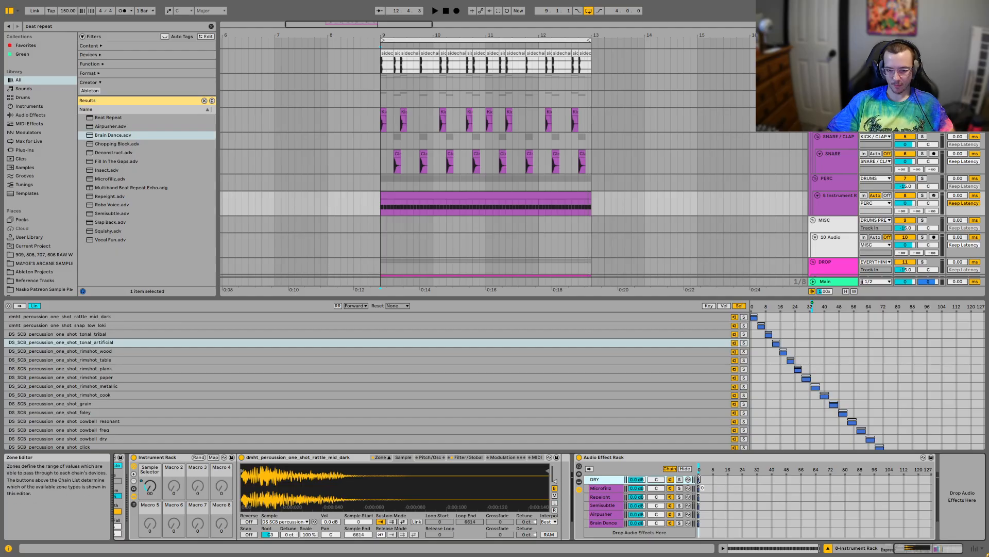
left_click_drag(707, 479, 790, 456)
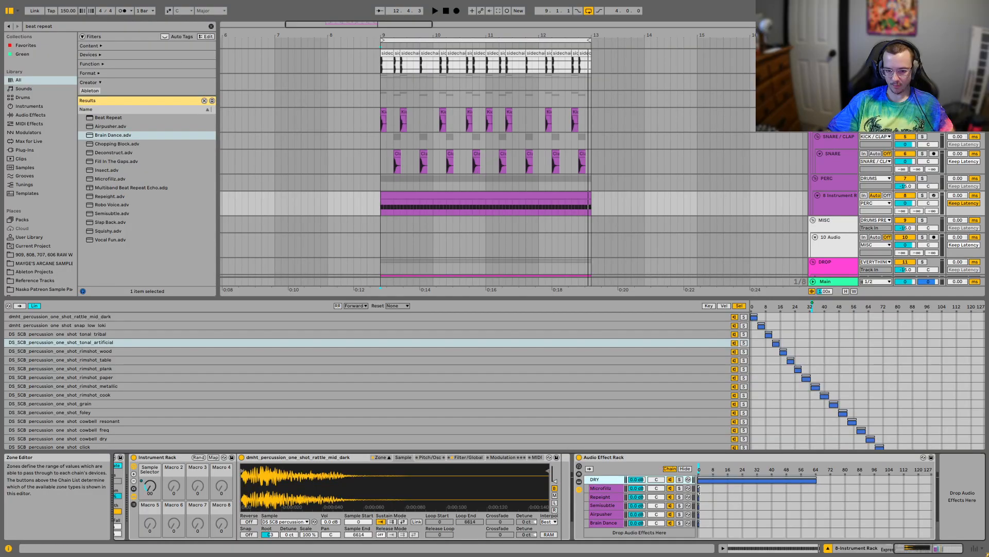
- Place the chain select zones of Microfillz, Repeight, Semisubtle, Airpusher and Brain Dance above the DRY range, with Microfillz starting where DRY ends
left_click_drag(699, 488, 813, 490)
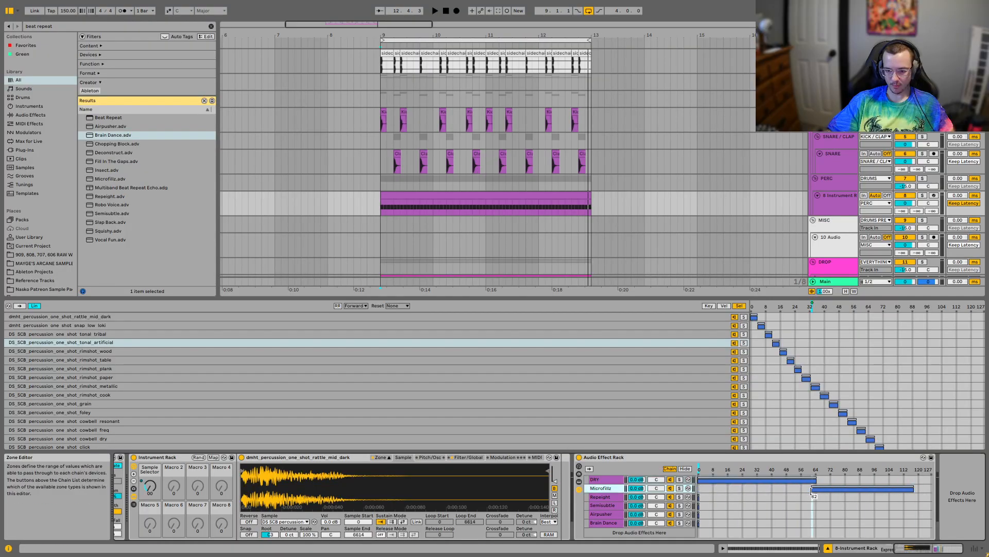
left_click_drag(698, 496, 787, 496)
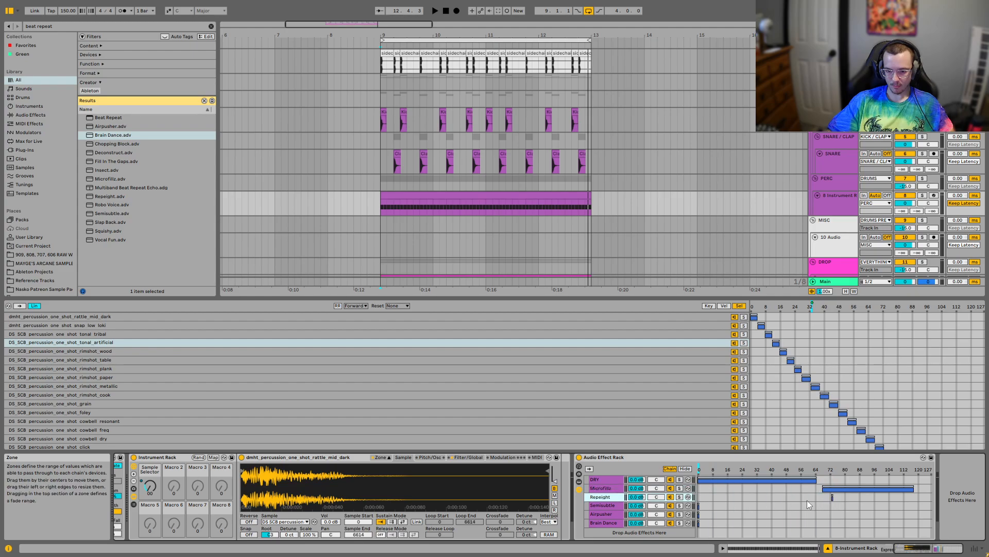
left_click_drag(698, 505, 788, 505)
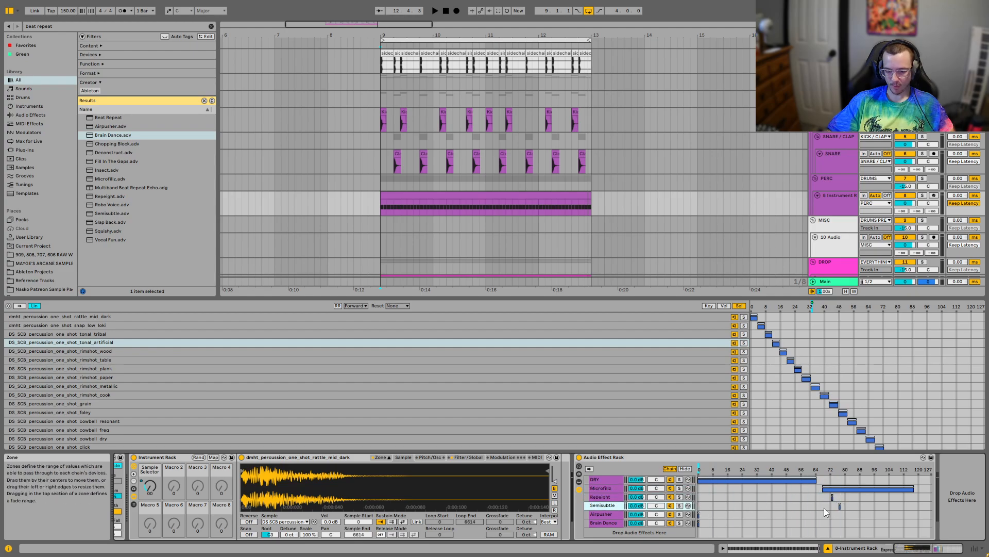
left_click(700, 514)
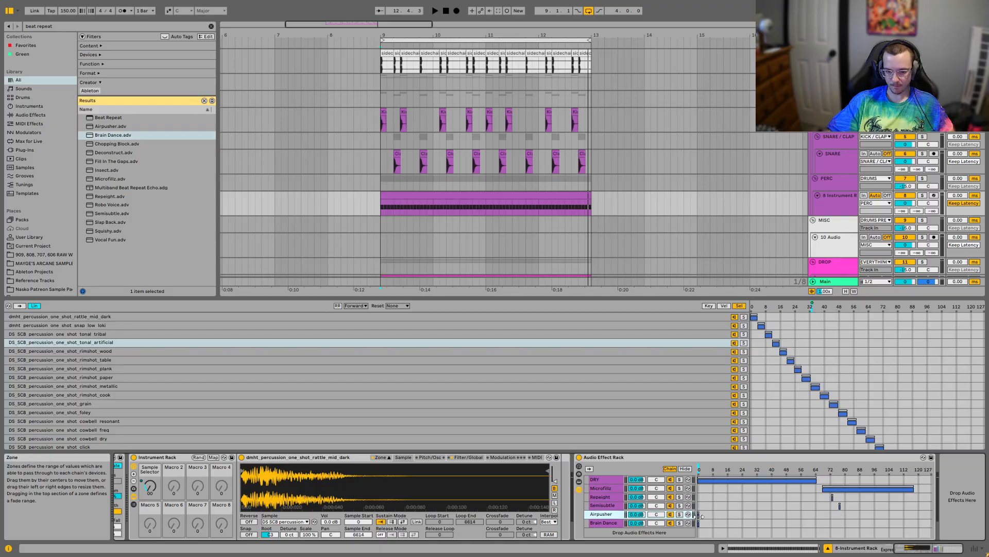
left_click_drag(847, 515, 847, 515)
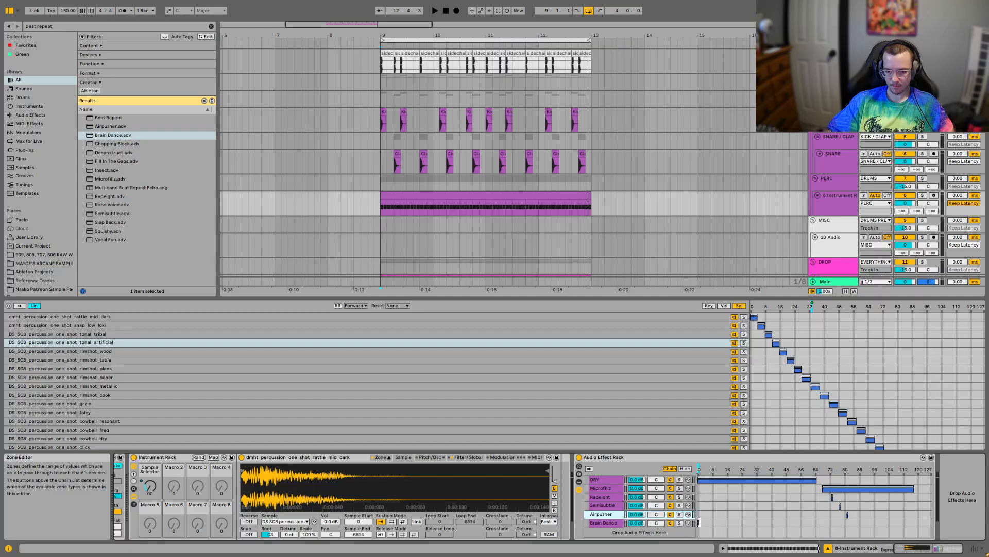
left_click_drag(700, 522, 818, 490)
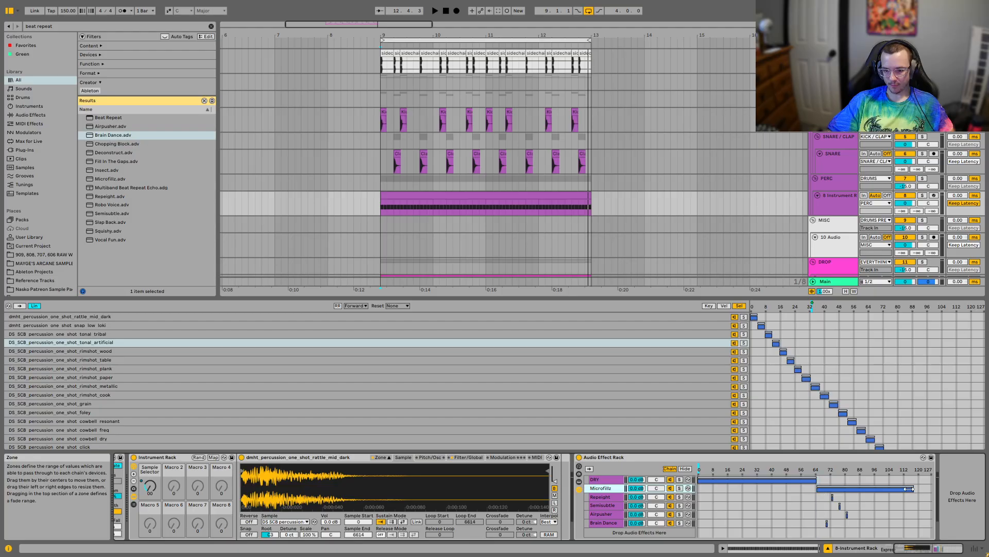
- Stretch the Microfillz zone to 127 and distribute the ranges of the five Beat Repeat preset chains equally
left_click_drag(914, 489, 933, 488)
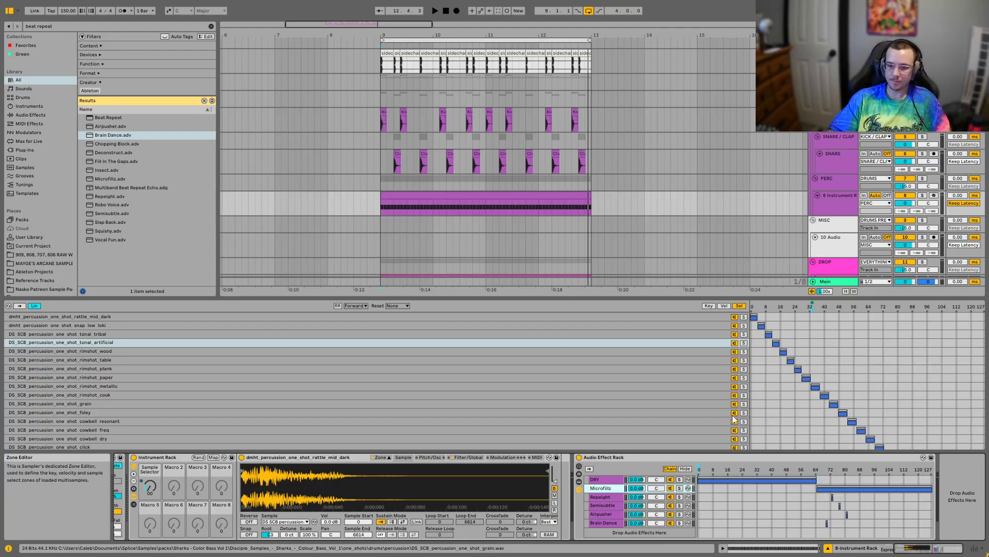
left_click(610, 525, "shift")
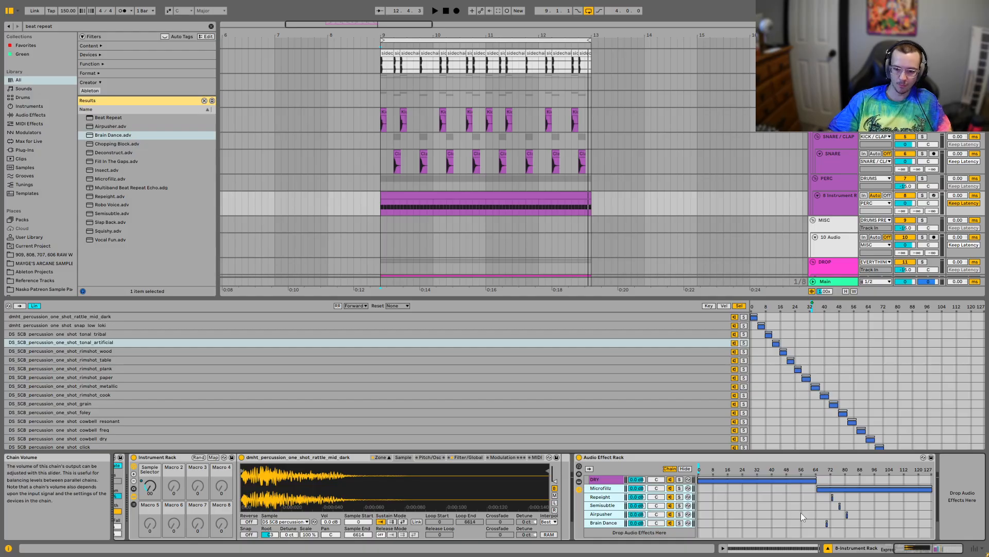
right_click(864, 503)
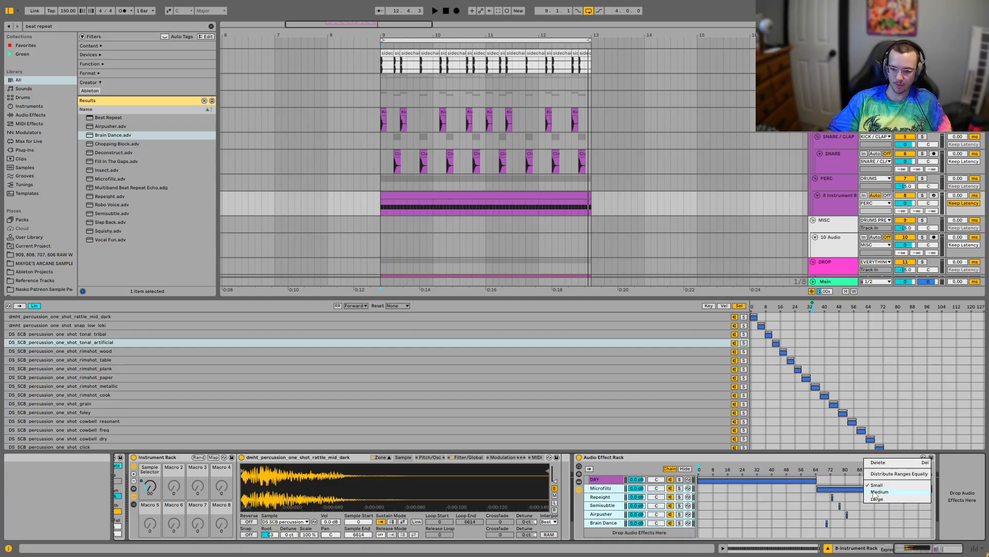
left_click(901, 474)
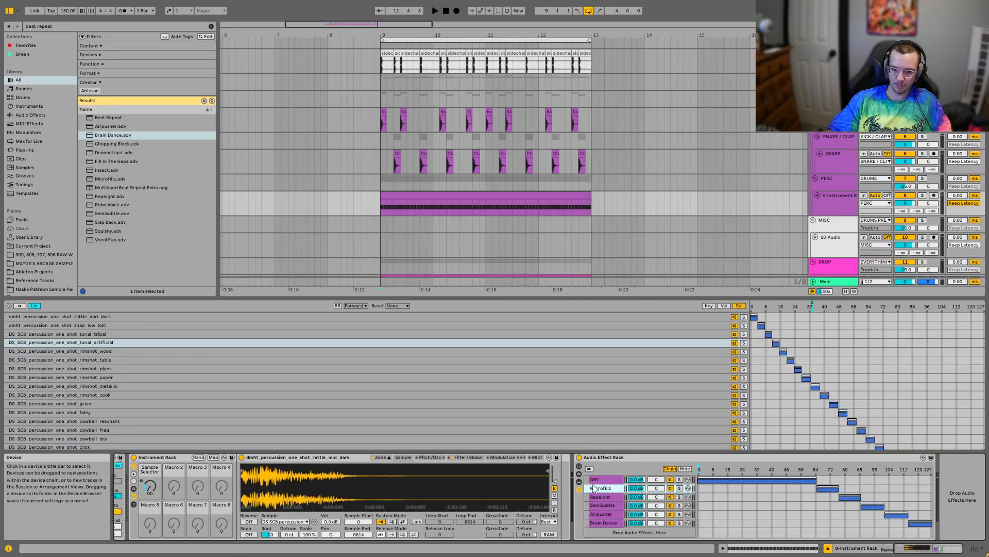
left_click(614, 525)
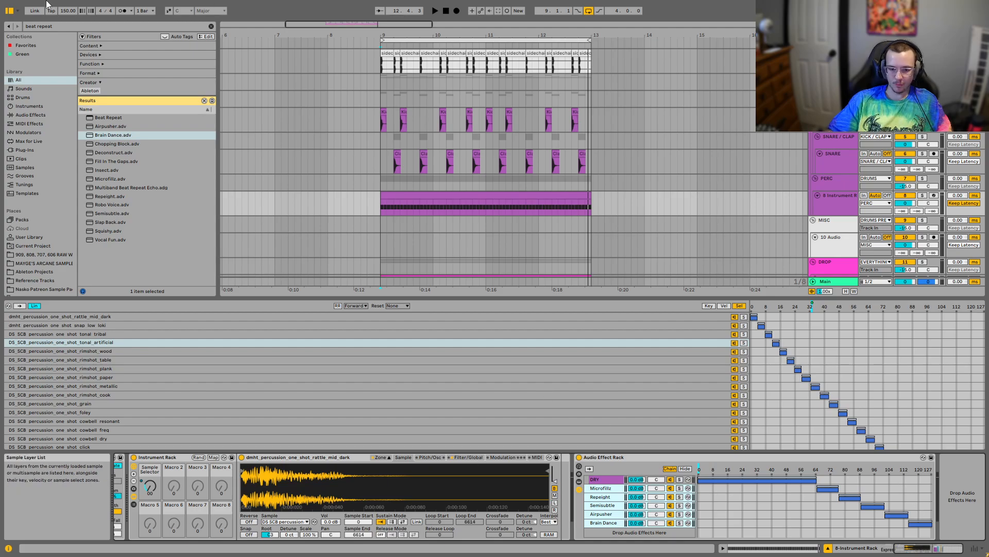
- Find the LFO device in the browser, collapse the Sampler zone editor, and insert the LFO directly before the Audio Effect Rack
key("ctrl+f")
type("lfo")
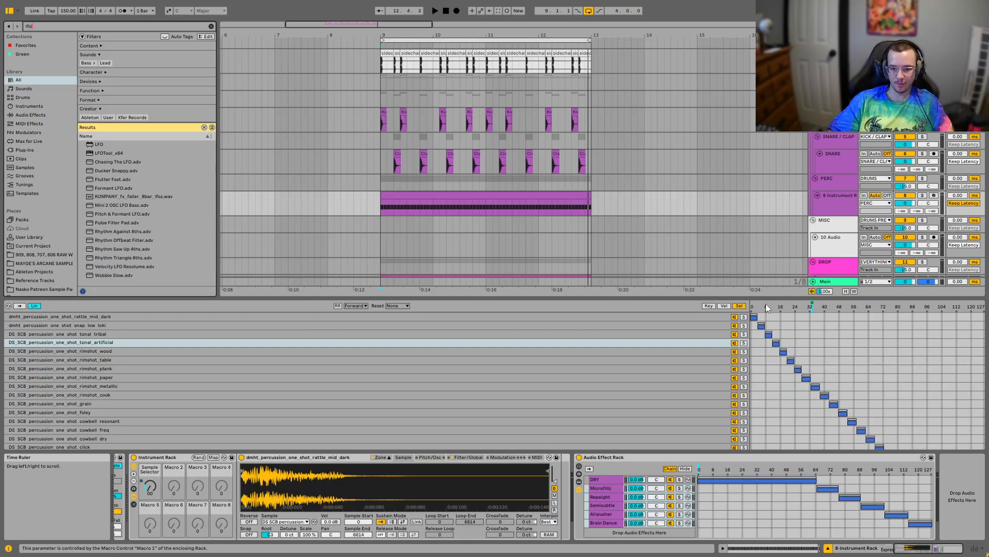
left_click_drag(768, 295, 768, 443)
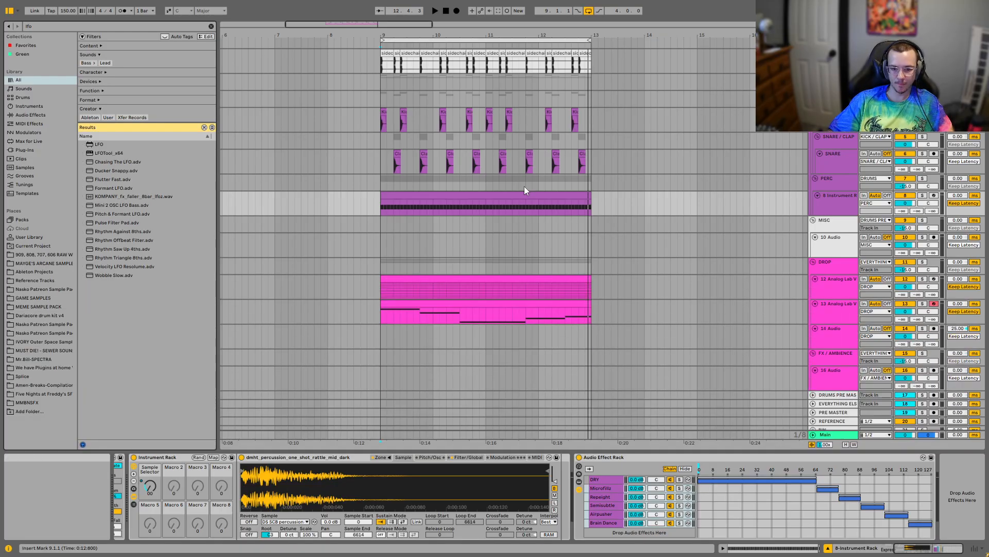
left_click(101, 147)
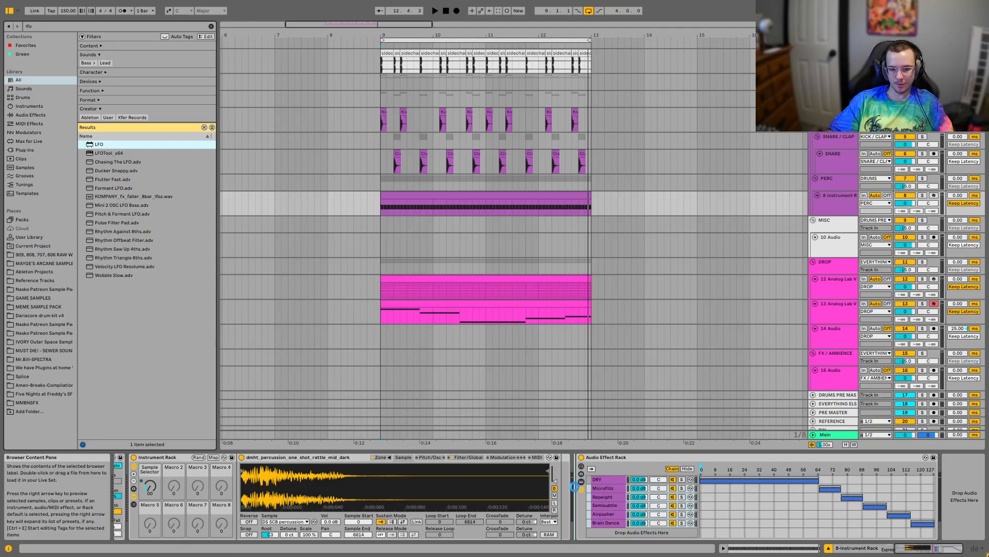
key("Return")
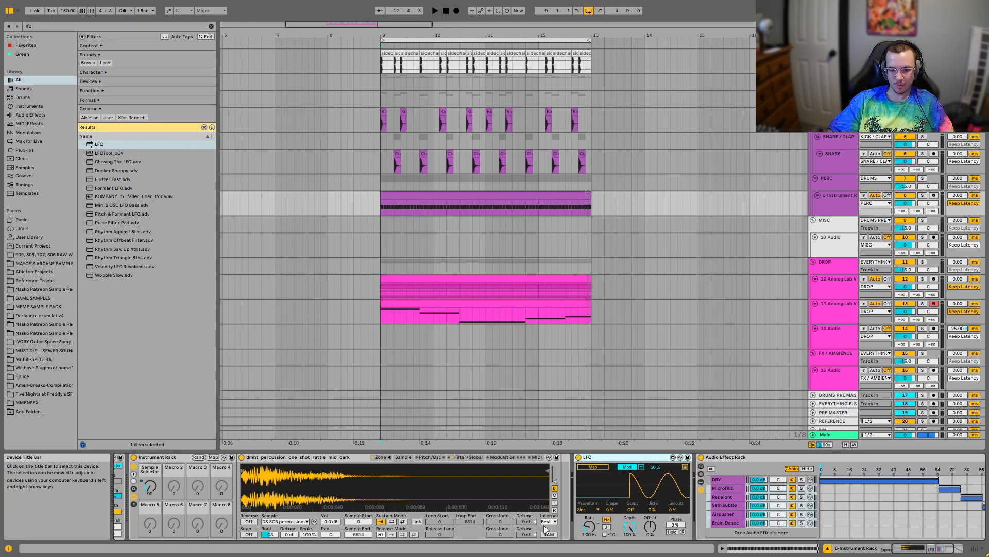
- Set the LFO to the Random waveform with a tempo-synced rate of 1/2
left_click(582, 509)
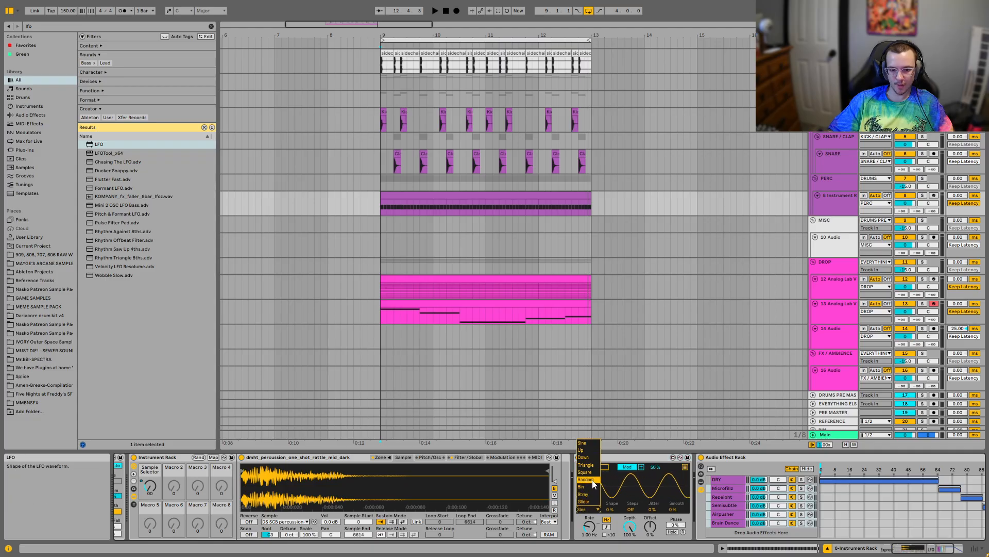
left_click(588, 492)
left_click(607, 526)
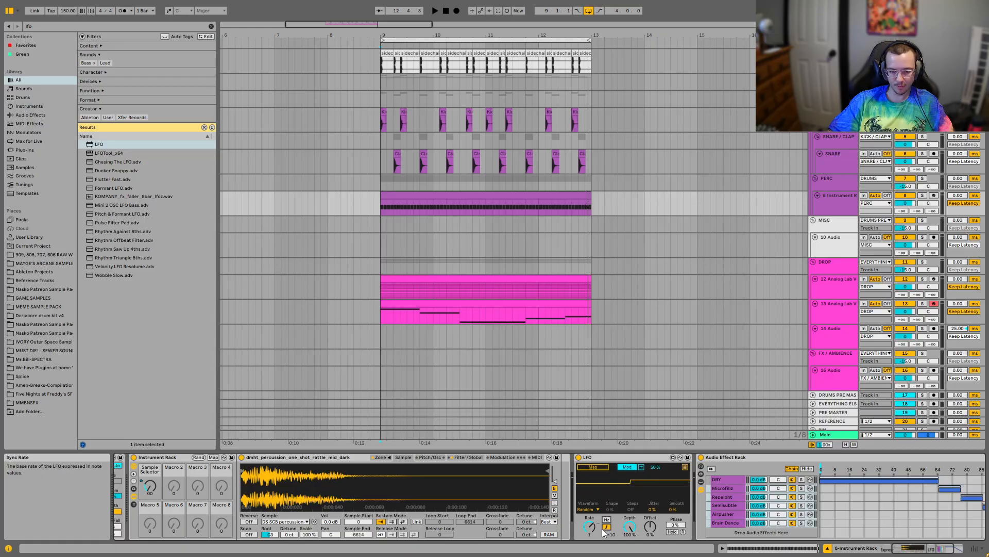
left_click_drag(595, 527, 595, 534)
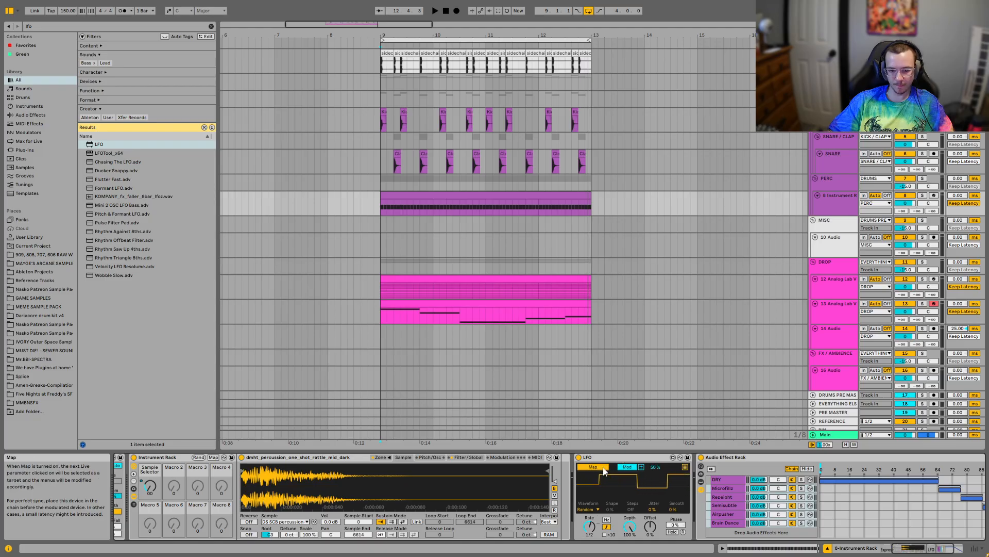
- Map the LFO to the Audio Effect Rack's chain selector and set its modulation amount to 100 %
left_click(843, 455)
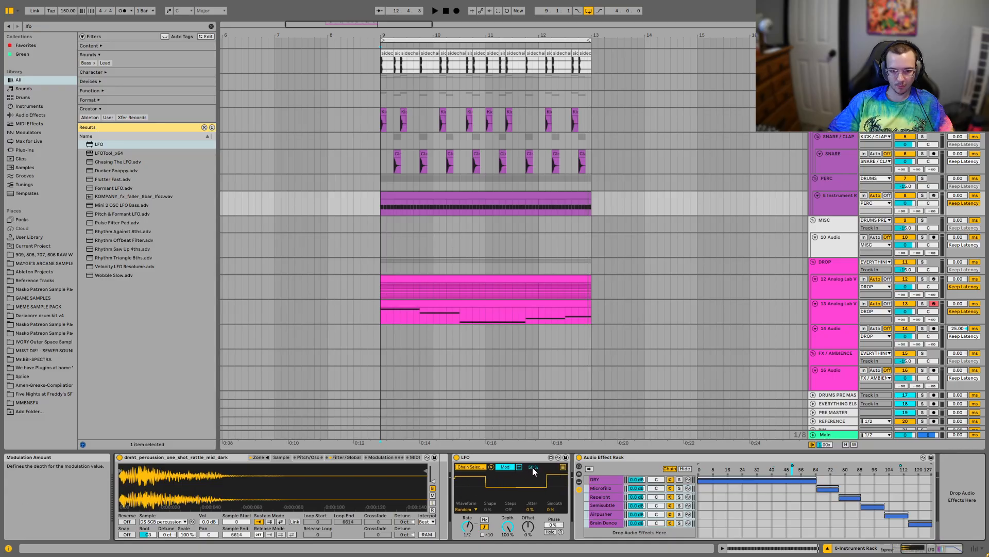
left_click_drag(532, 467, 533, 436)
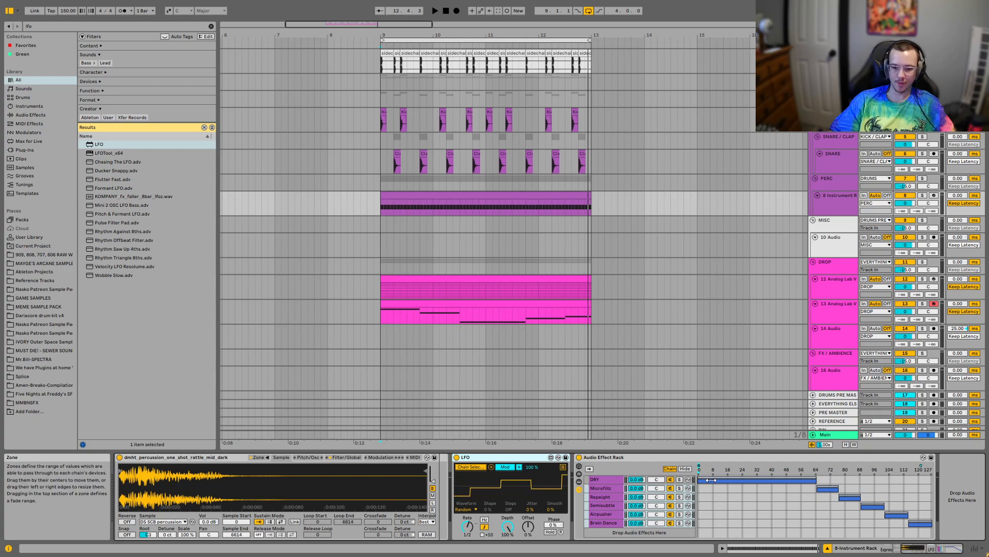
left_click(614, 476)
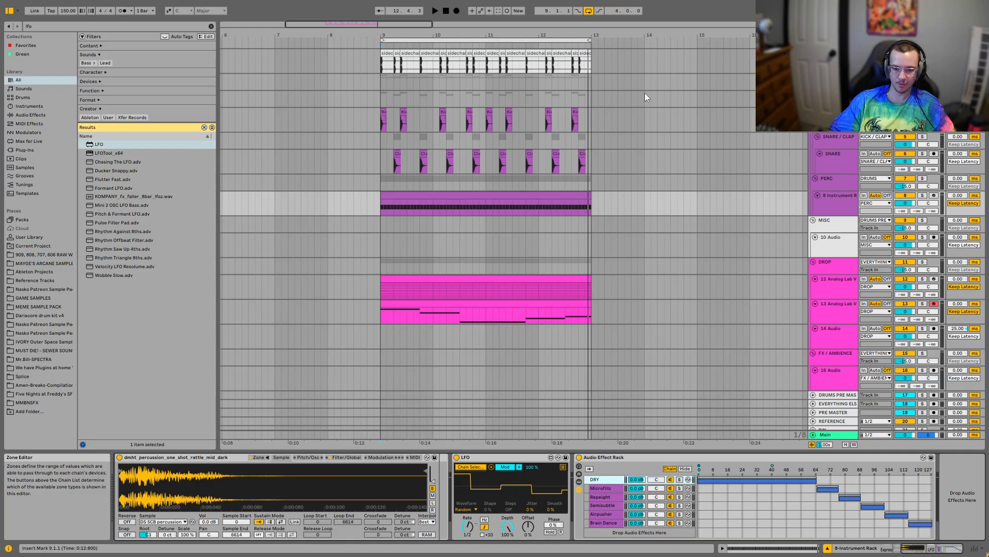
- Play the loop from bar 9, check the Microfillz chain, and set the Repeight chain's Chance to 56.3 %
left_click(381, 206)
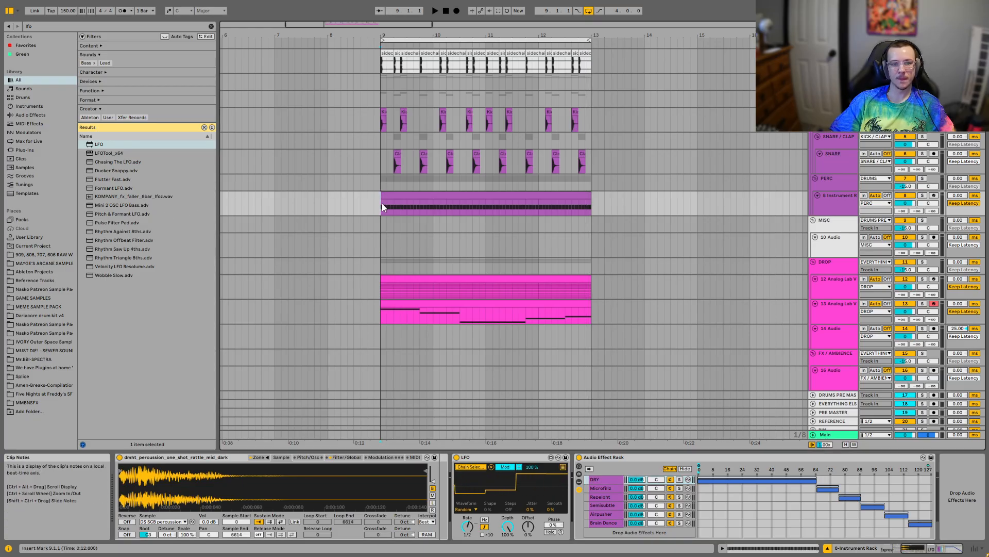
key("space")
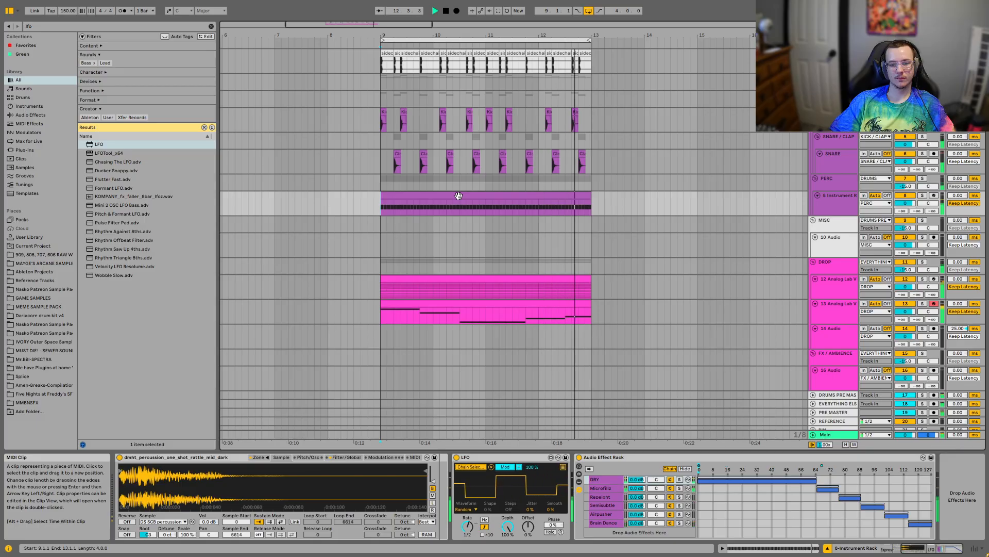
left_click(611, 486)
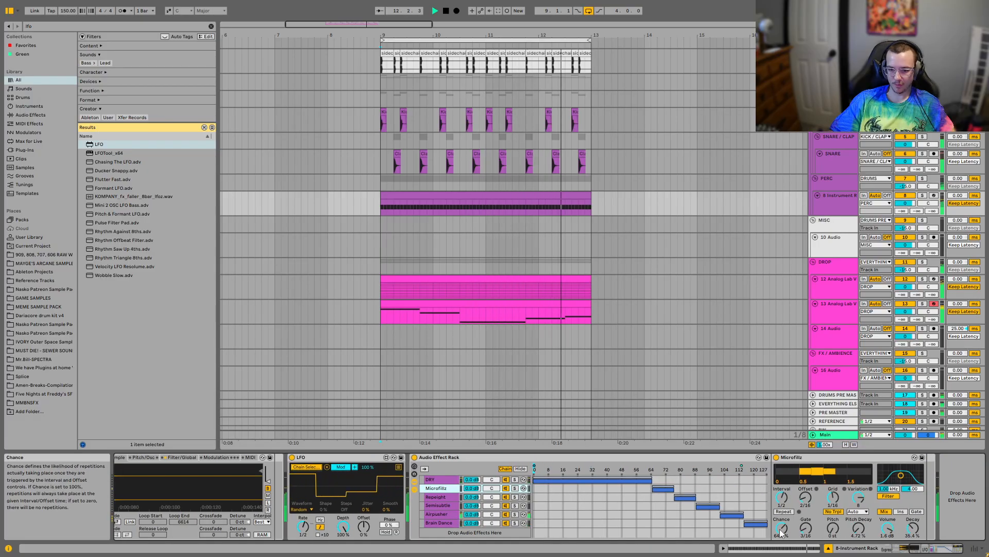
left_click(439, 498)
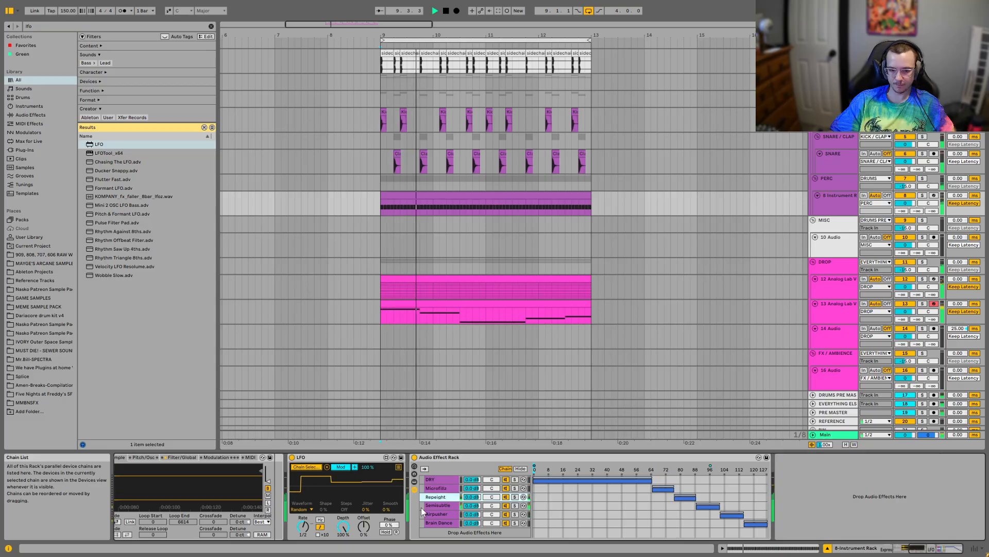
double_click(440, 499)
left_click_drag(782, 528, 782, 523)
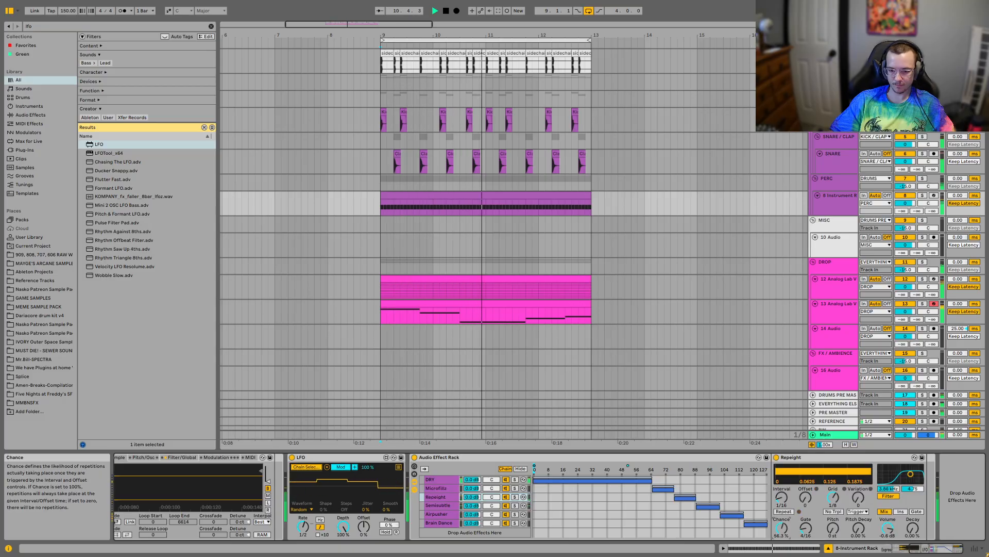
- Check the Beat Repeat settings of the Semisubtle, Airpusher and Brain Dance chains during playback, and stop the playback
left_click(450, 506)
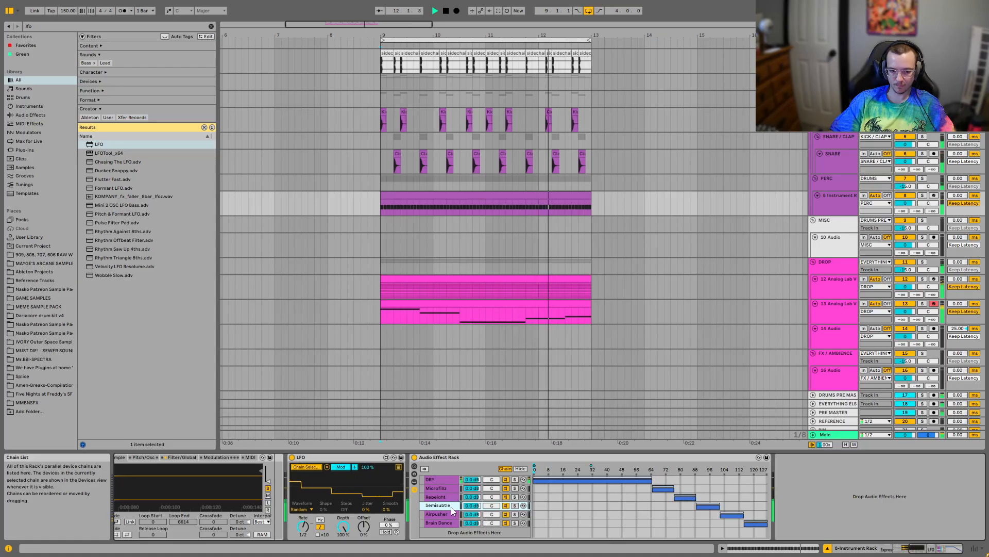
left_click(445, 515)
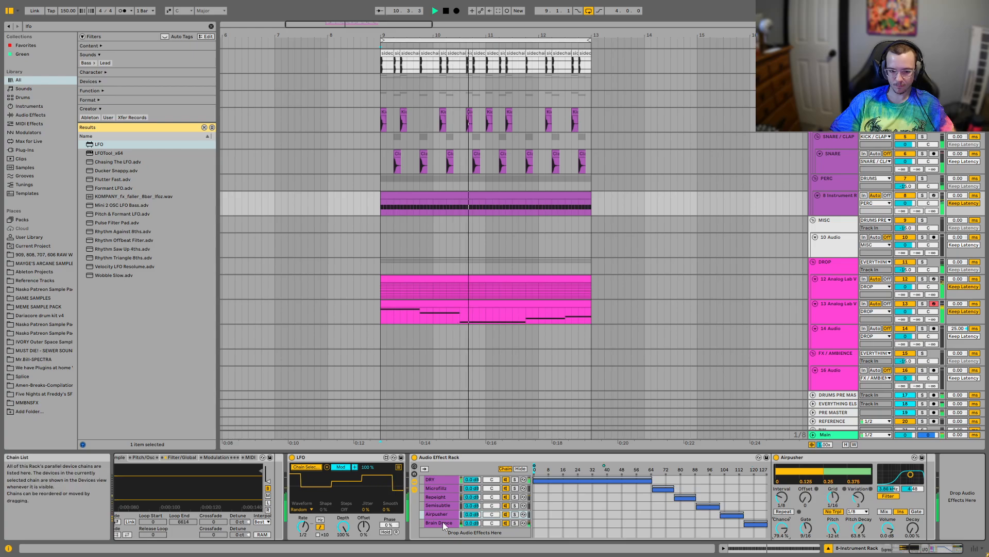
left_click(442, 522)
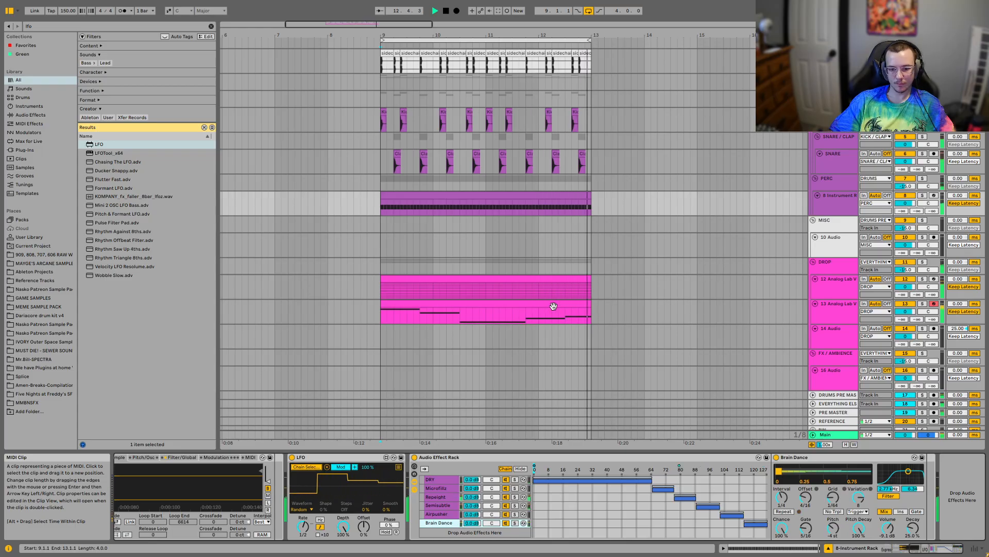
scroll(496, 205, "left", 3)
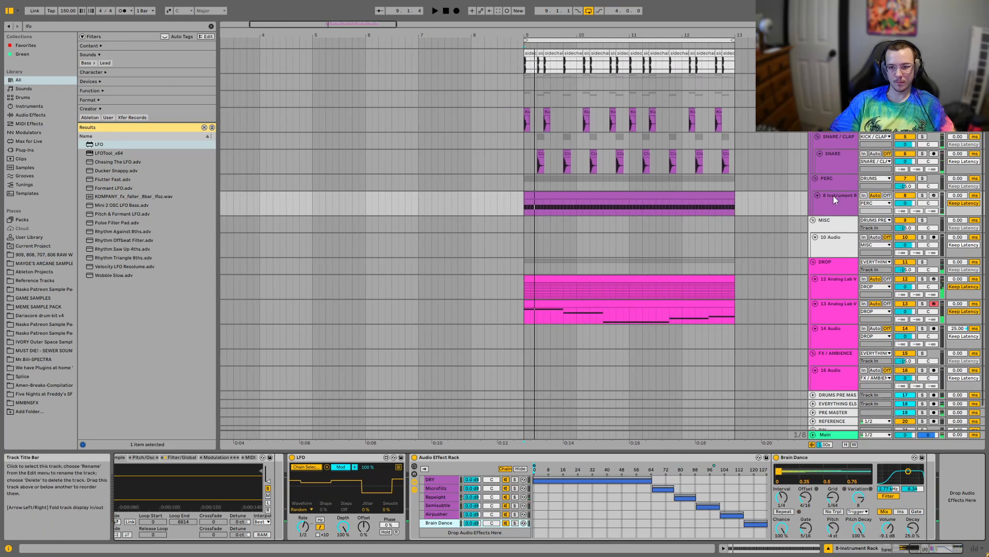
- Search the browser for Redux and add it after the Audio Effect Rack on the percussion instrument track
left_click(211, 27)
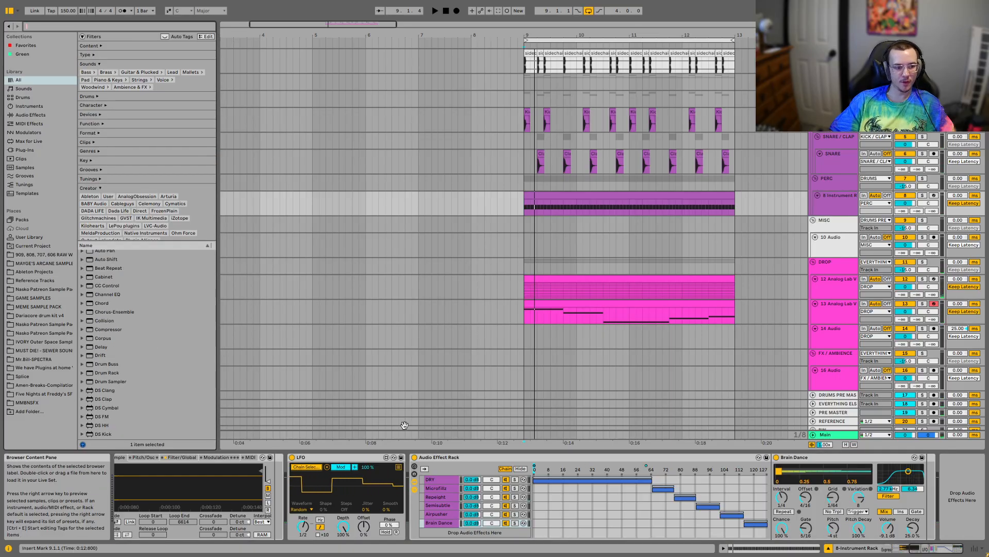
type("redux")
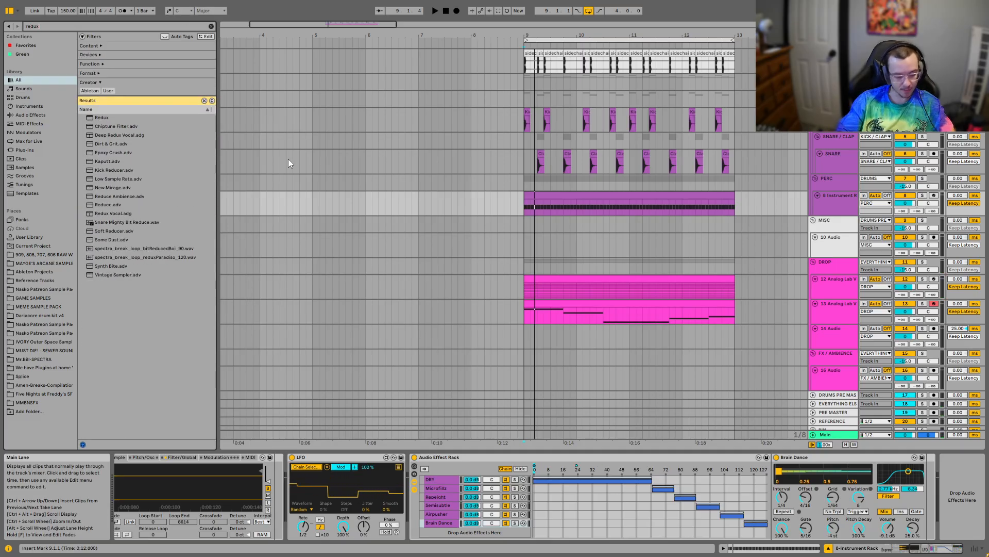
left_click(117, 120)
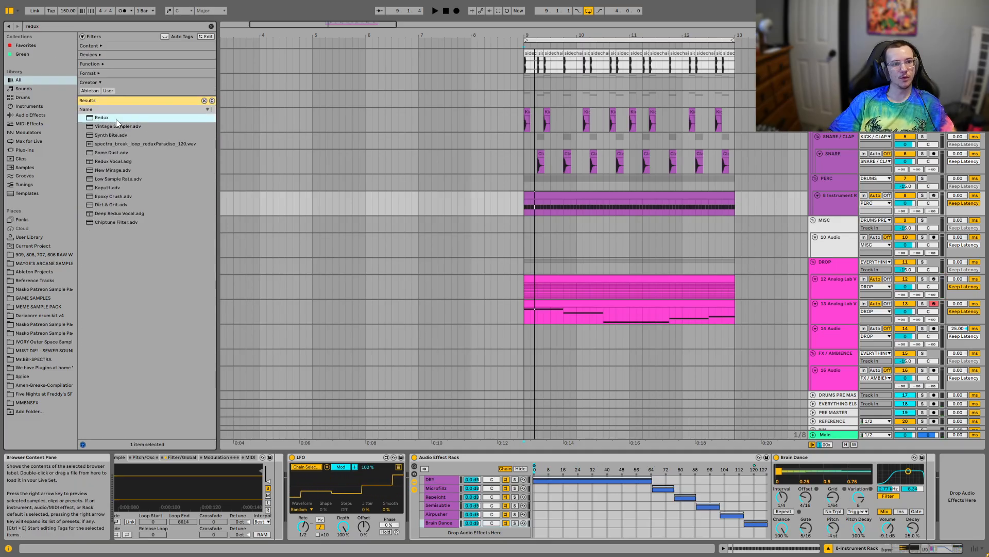
left_click_drag(827, 410, 964, 489)
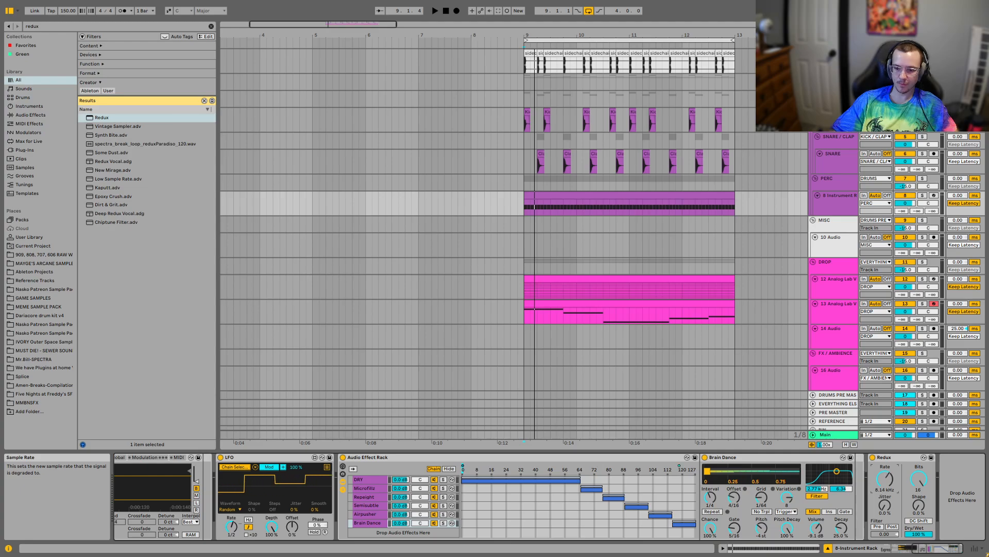
- Set Redux's Rate to 10.4 kHz, play the loop from bar 9 to audition it, and reselect the percussion track
left_click(527, 210)
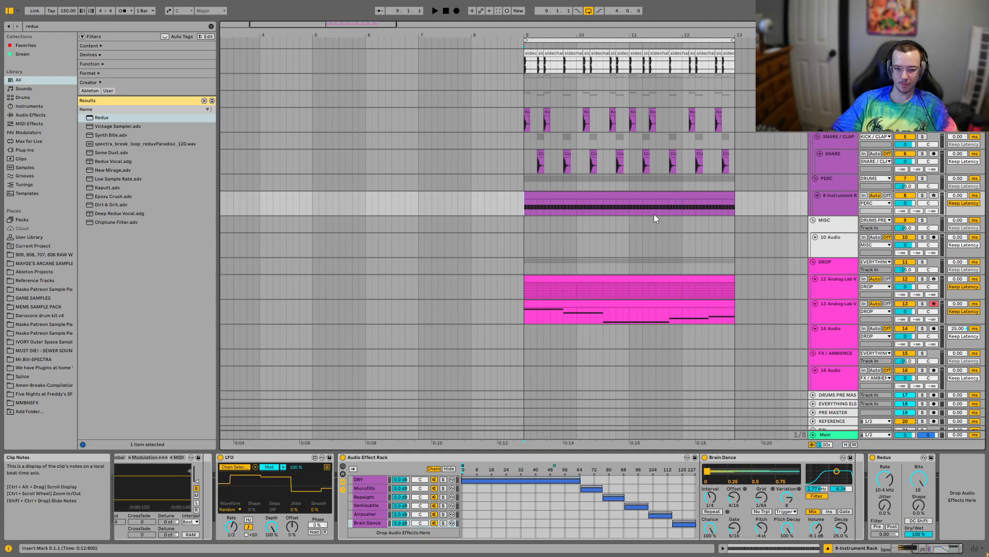
key("space")
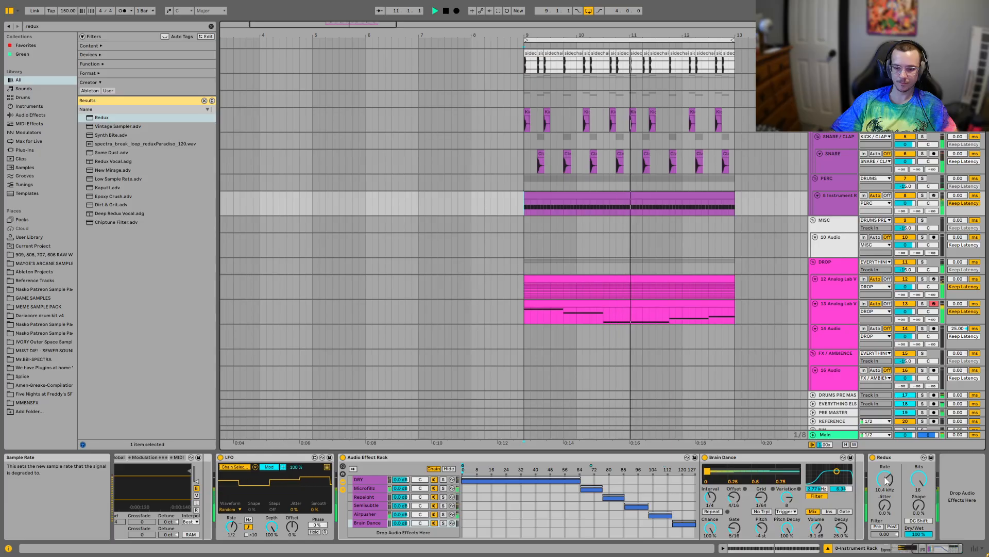
left_click_drag(720, 342, 627, 361)
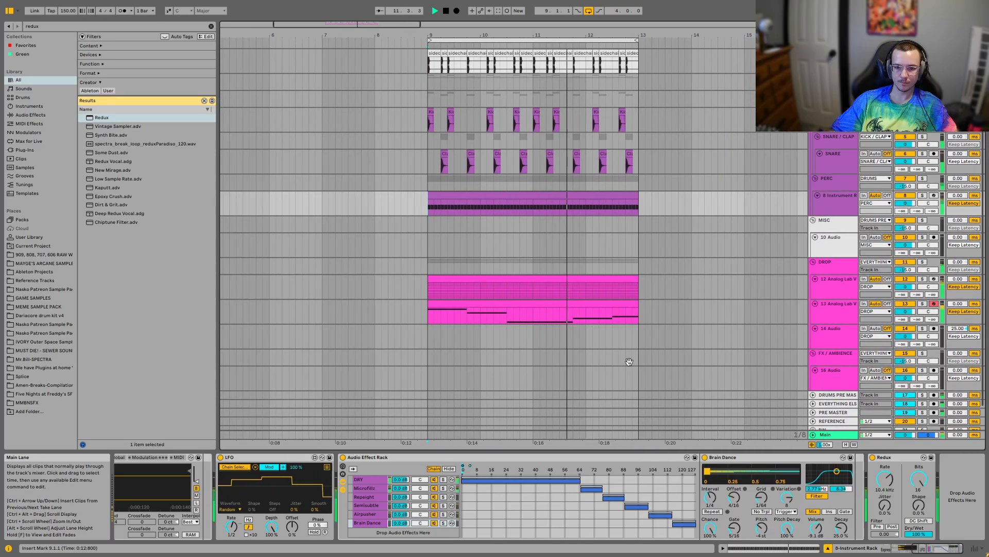
left_click(491, 245)
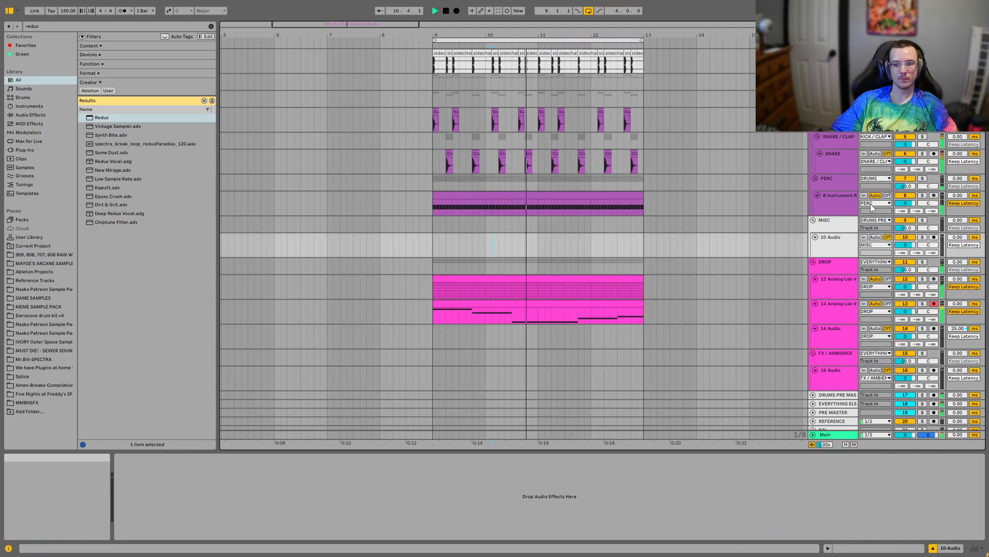
left_click(492, 203)
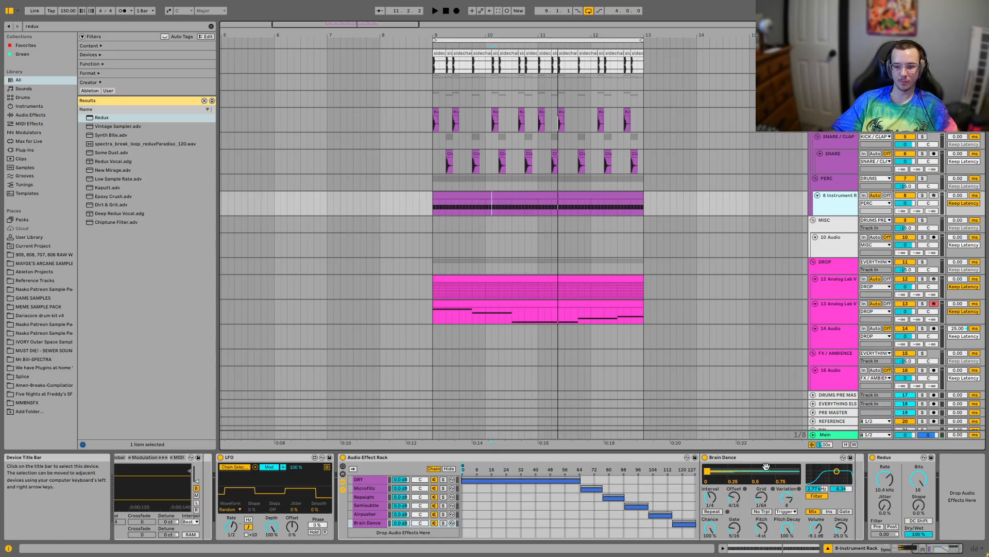
- Review the percussion track's device chain from the Sampler through the LFO and Audio Effect Rack to Redux
left_click_drag(165, 477, 629, 477)
left_click_drag(307, 459, 515, 471)
left_click_drag(825, 488, 520, 482)
left_click_drag(820, 463, 468, 480)
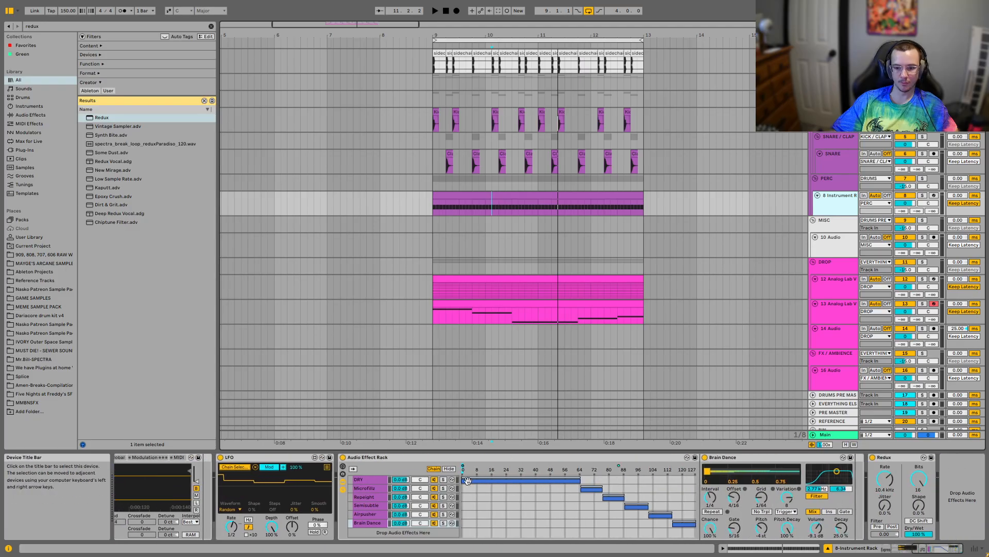